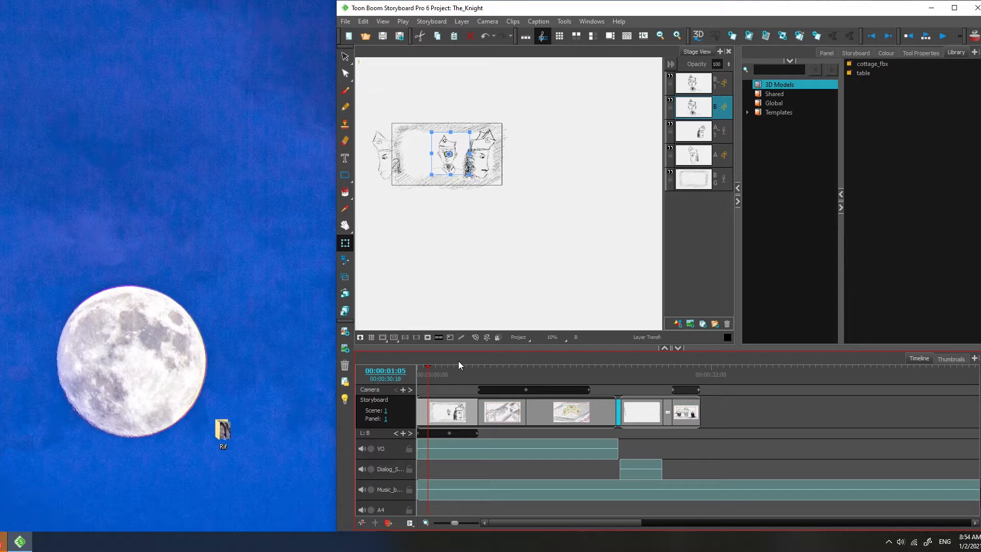
Step: Scrub the playhead through the opening storyboard panels, zooming into the stage view and widening its panel
{"action": "left_click", "coordinate": [483, 368]}
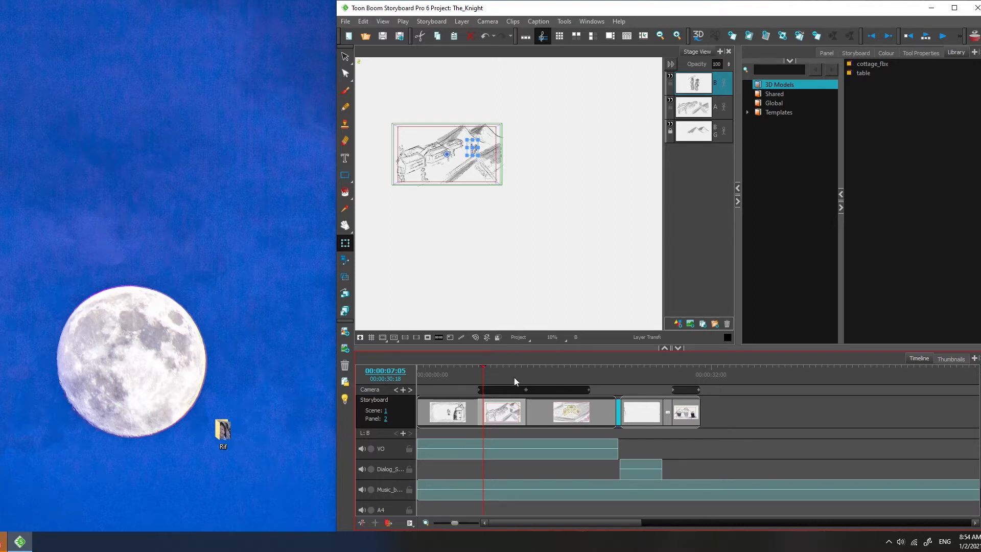
{"action": "left_click", "coordinate": [443, 371]}
{"action": "left_click", "coordinate": [450, 371]}
{"action": "left_click_drag", "start_coordinate": [449, 367], "coordinate": [591, 366]}
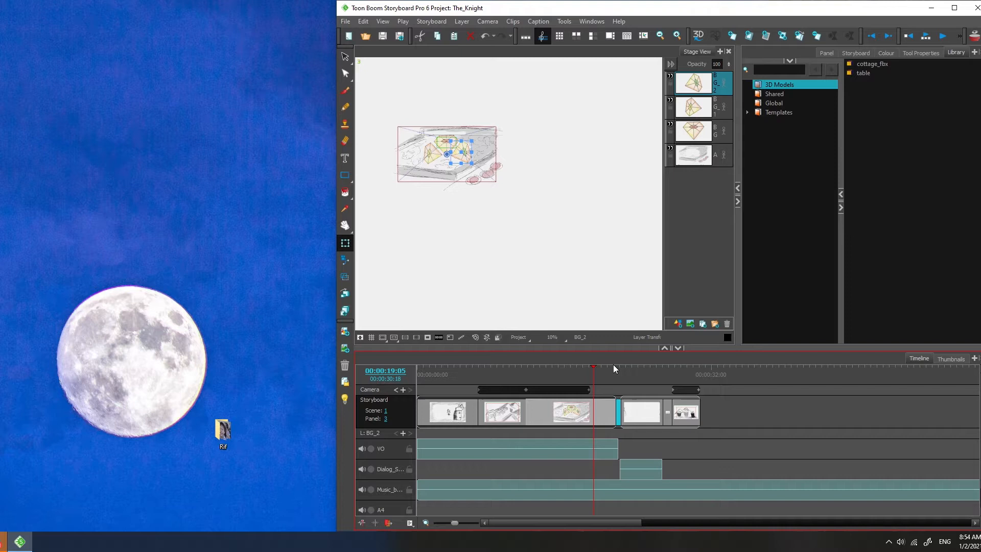
{"action": "scroll", "coordinate": [493, 210], "scroll_direction": "up", "scroll_amount": 3}
{"action": "key", "text": "space"}
{"action": "left_click_drag", "start_coordinate": [364, 92], "coordinate": [543, 280]}
{"action": "scroll", "coordinate": [532, 220], "scroll_direction": "down", "scroll_amount": 1}
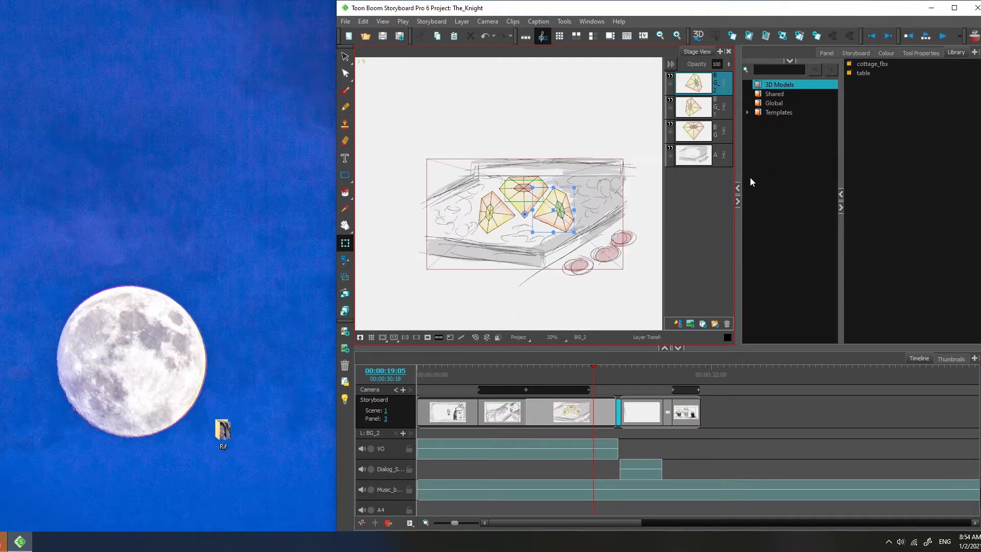
{"action": "left_click_drag", "start_coordinate": [737, 163], "coordinate": [803, 162]}
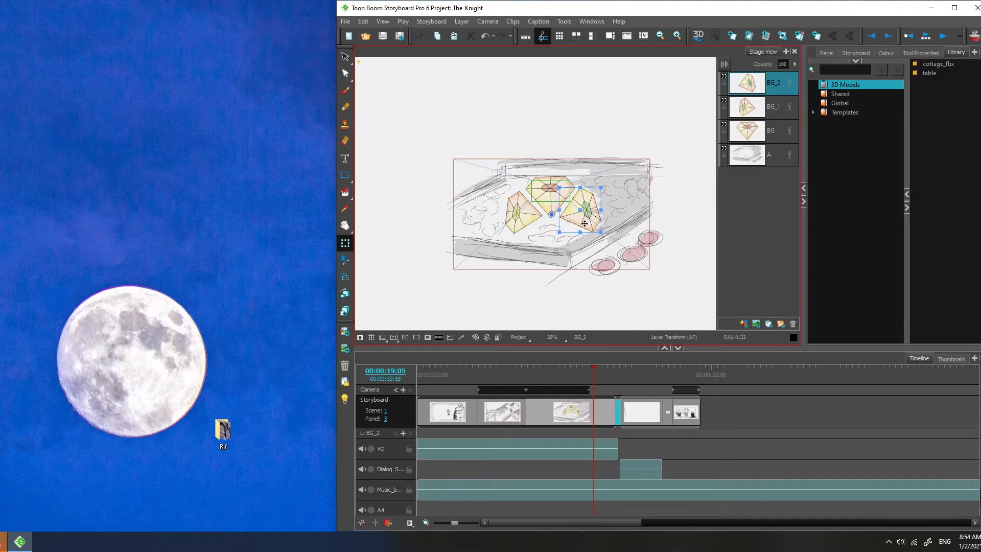
Step: Scrub the playhead through the remaining panels of the storyboard timeline
{"action": "left_click", "coordinate": [508, 374]}
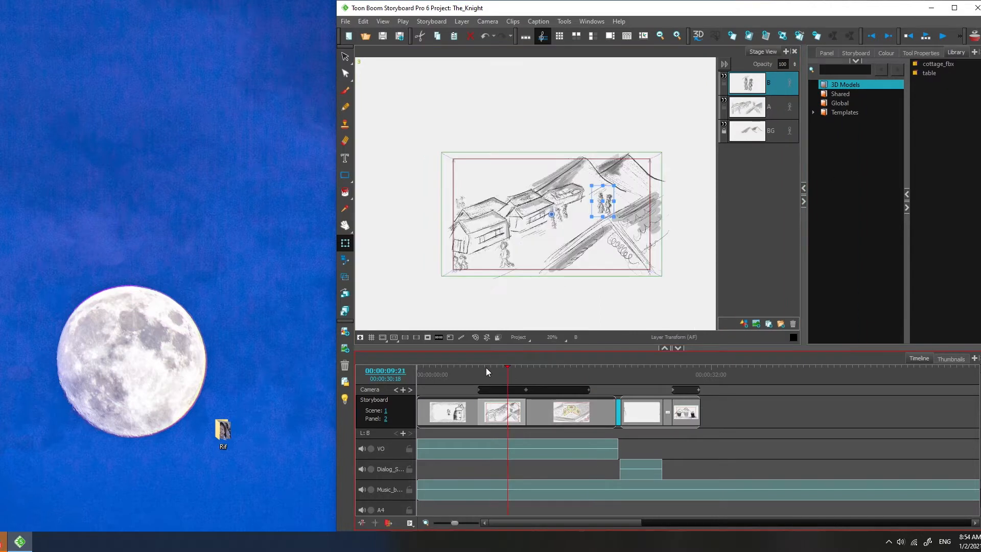
{"action": "left_click", "coordinate": [440, 374]}
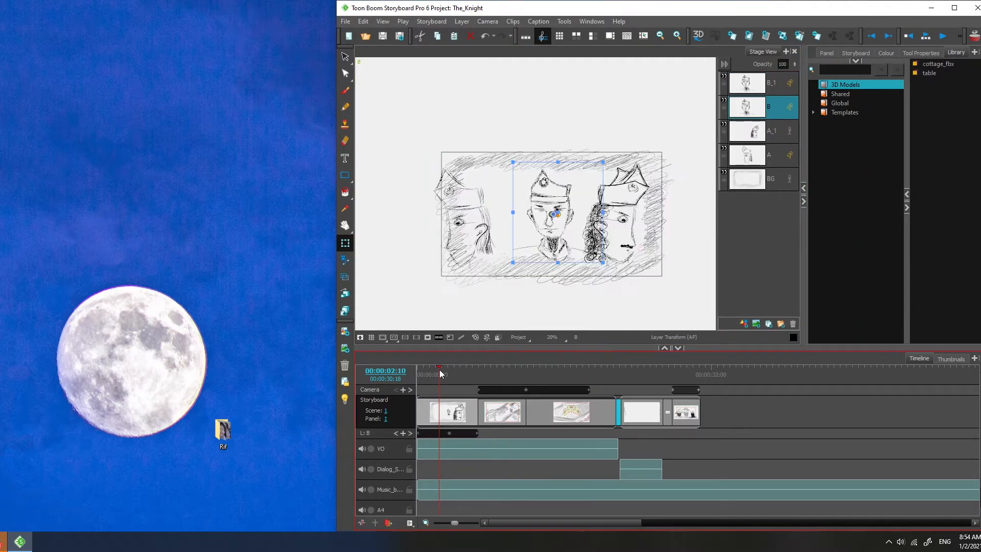
{"action": "left_click", "coordinate": [498, 367]}
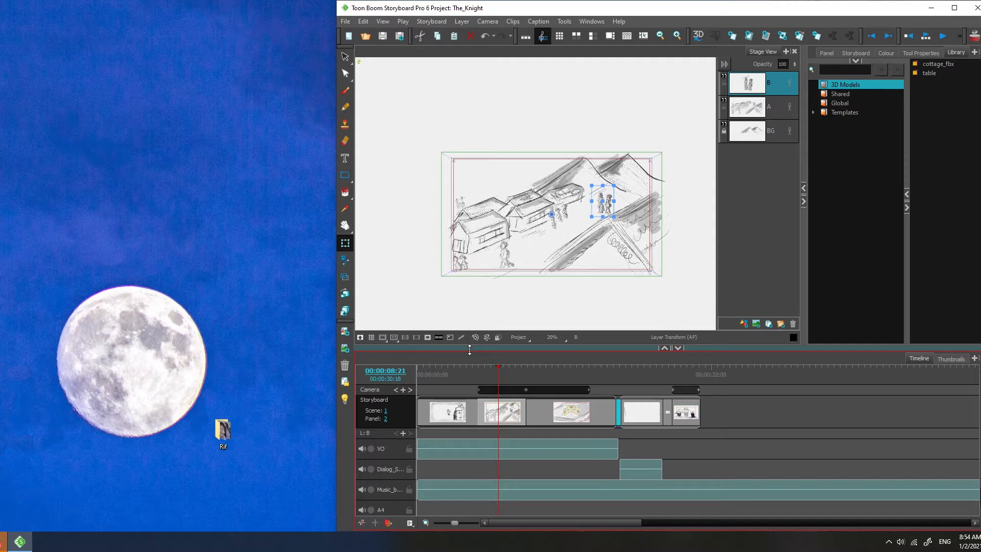
{"action": "left_click", "coordinate": [550, 368]}
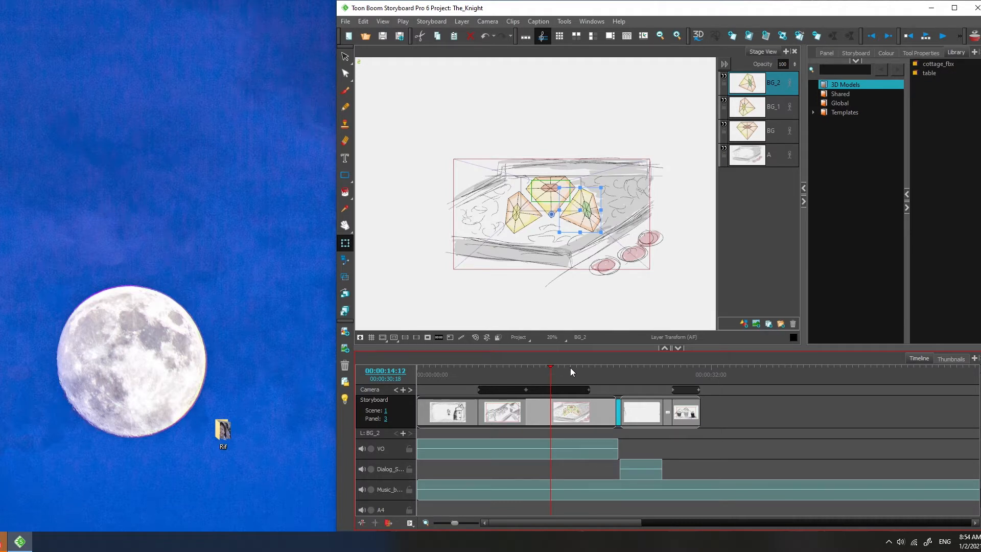
{"action": "left_click", "coordinate": [570, 367]}
{"action": "left_click", "coordinate": [590, 367]}
{"action": "left_click", "coordinate": [636, 369]}
{"action": "left_click", "coordinate": [651, 371]}
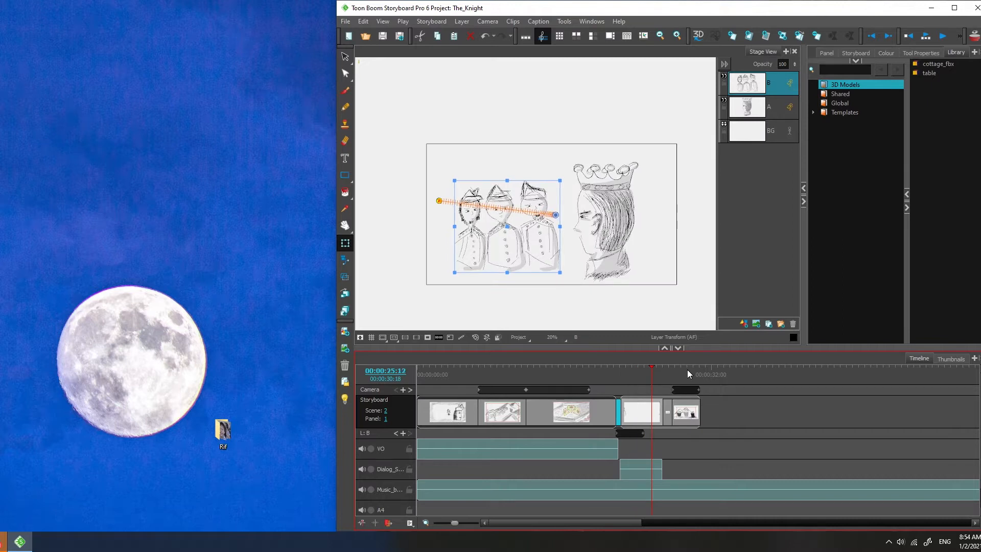
{"action": "left_click", "coordinate": [686, 367]}
{"action": "mouse_move", "coordinate": [685, 363]}
{"action": "left_mouse_down"}
{"action": "mouse_move", "coordinate": [444, 366]}
{"action": "mouse_move", "coordinate": [686, 369]}
{"action": "left_mouse_up"}
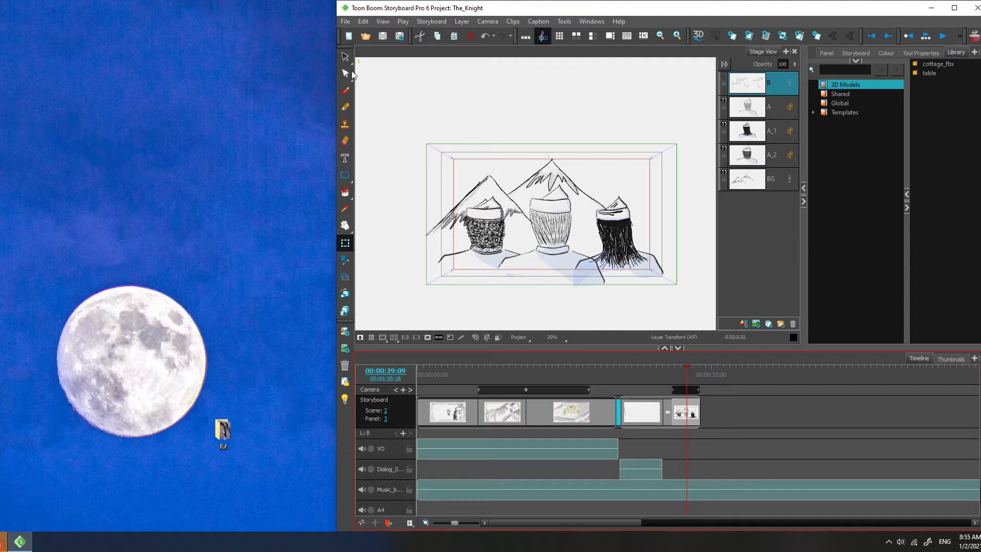
Step: Move the program window to fill the screen and show the storyboard as thumbnails
{"action": "left_click_drag", "start_coordinate": [337, 32], "coordinate": [1, 31]}
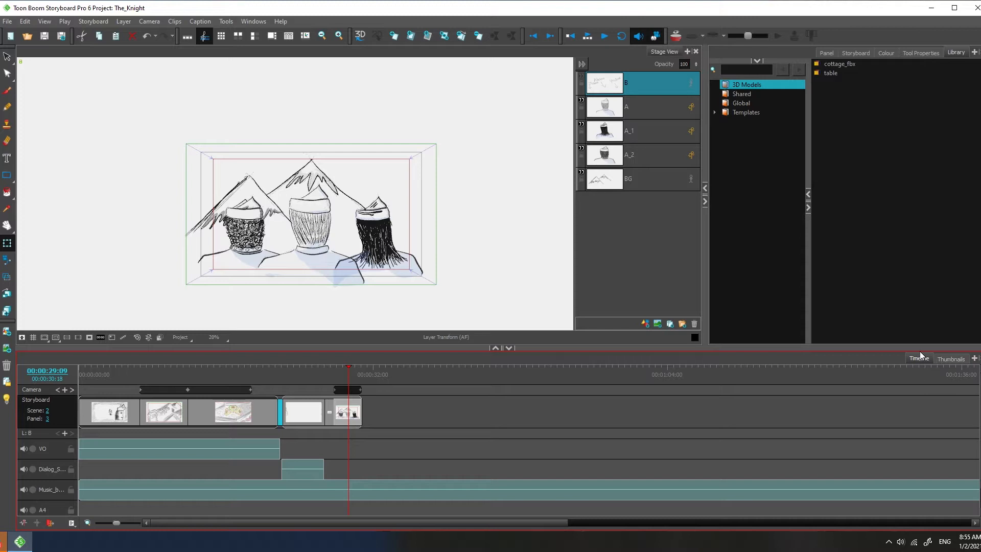
{"action": "left_click", "coordinate": [950, 359]}
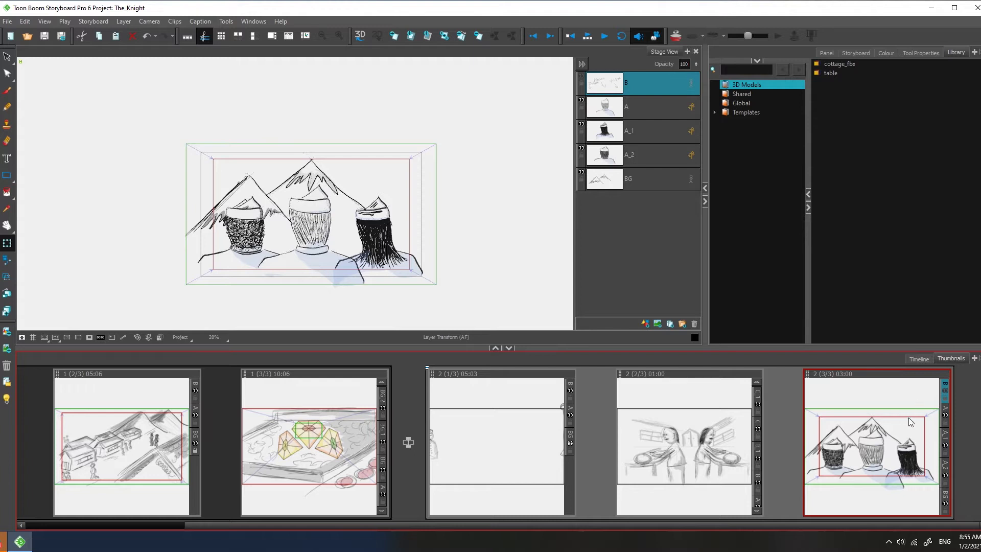
Step: Close the Library view
{"action": "left_click", "coordinate": [961, 54]}
{"action": "left_click", "coordinate": [974, 52]}
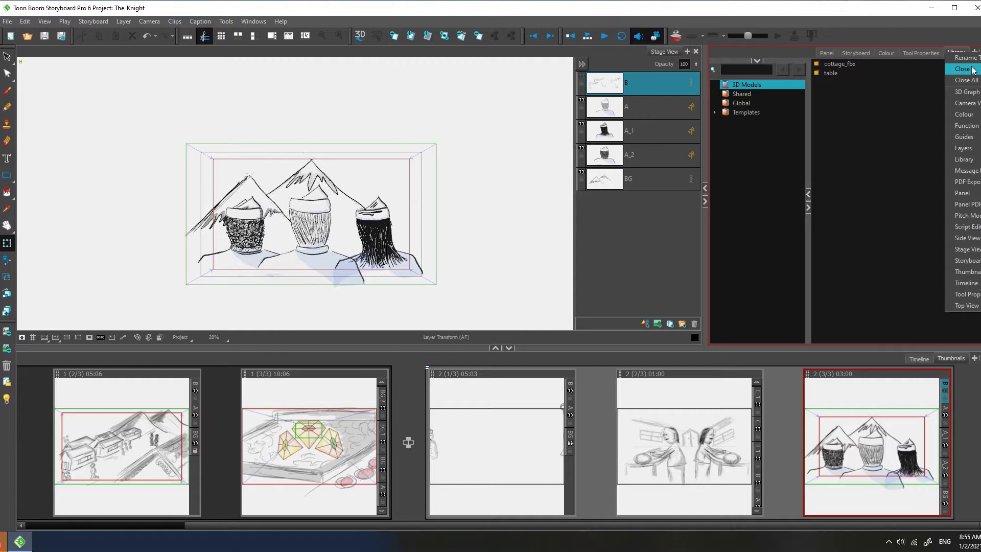
{"action": "left_click", "coordinate": [972, 68]}
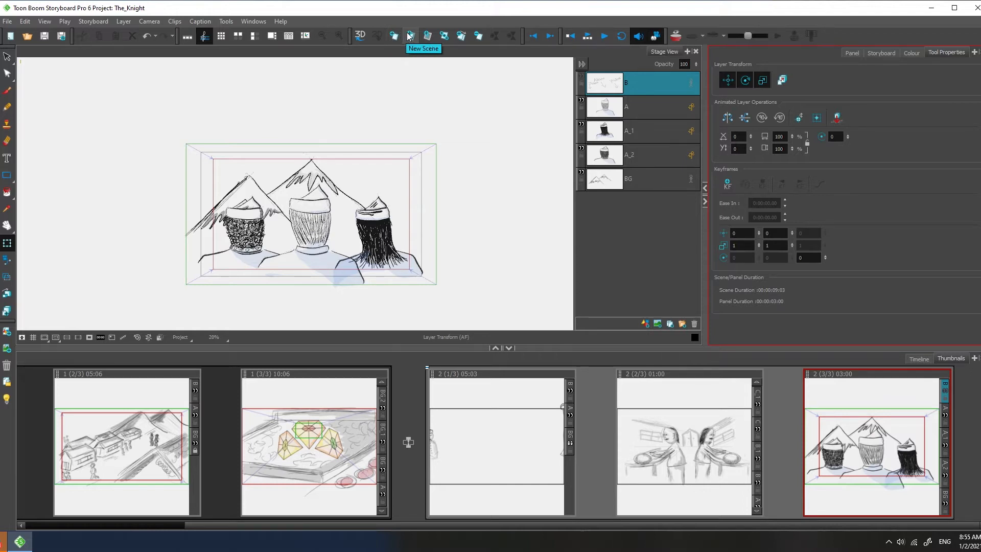
{"action": "left_click", "coordinate": [7, 22]}
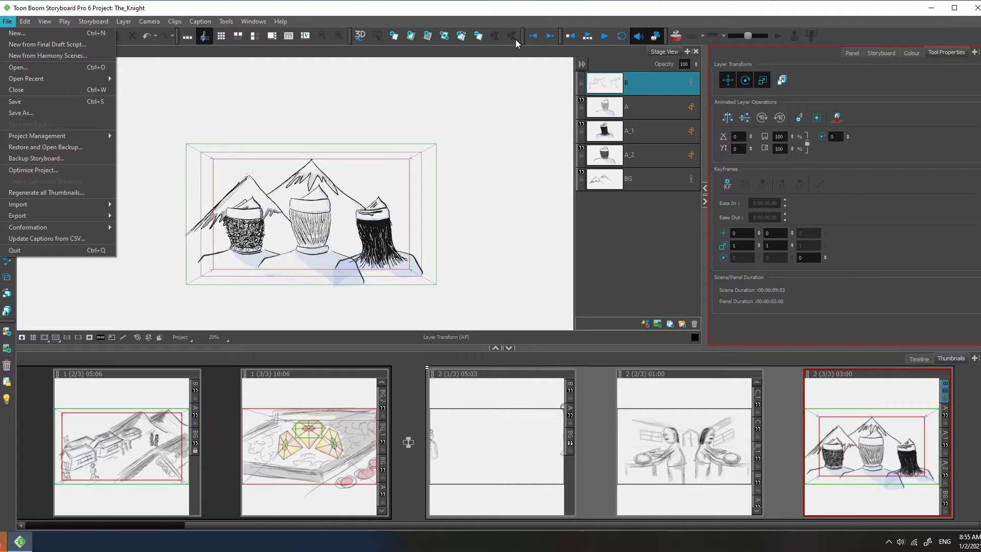
{"action": "left_click", "coordinate": [418, 12]}
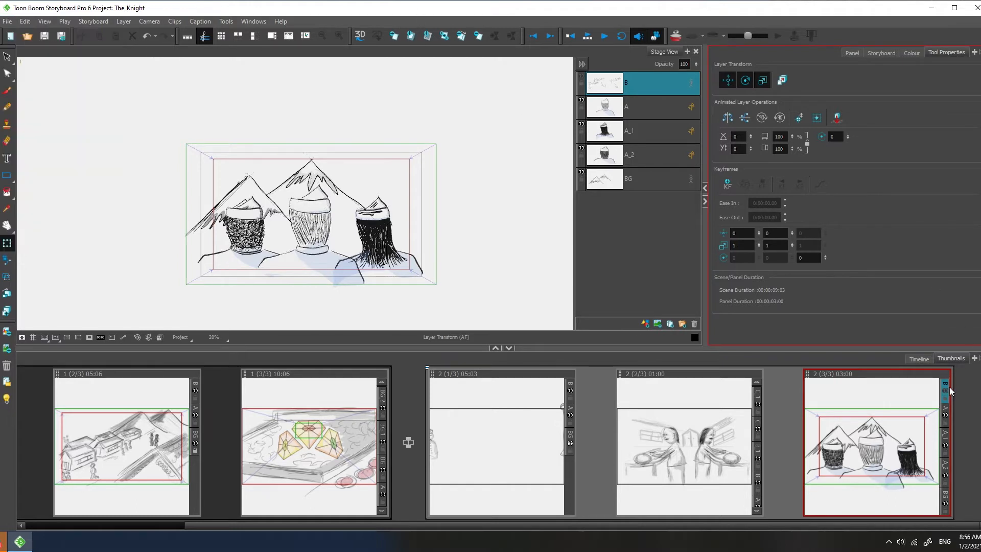
Step: Add a new scene after the last panel of the storyboard
{"action": "right_click", "coordinate": [964, 421]}
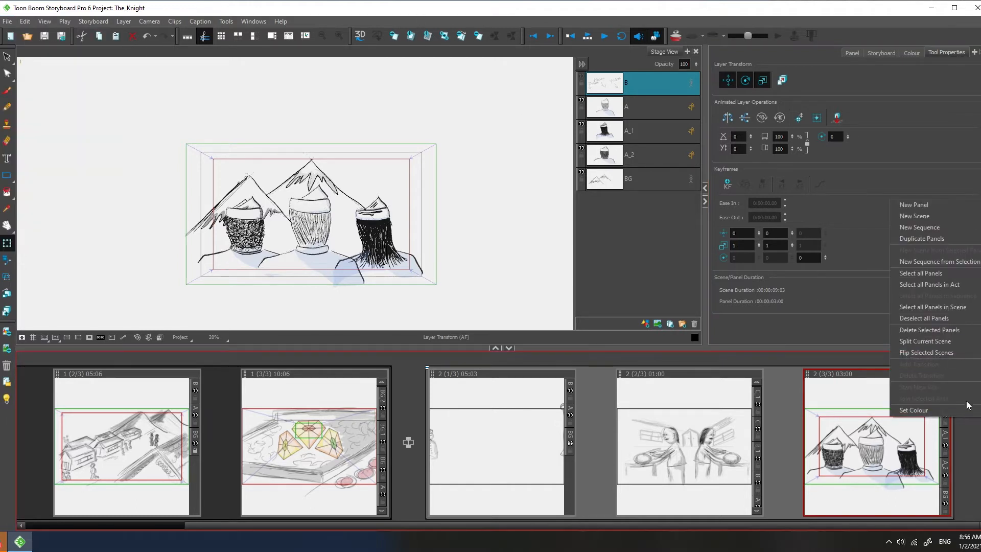
{"action": "left_click", "coordinate": [972, 442]}
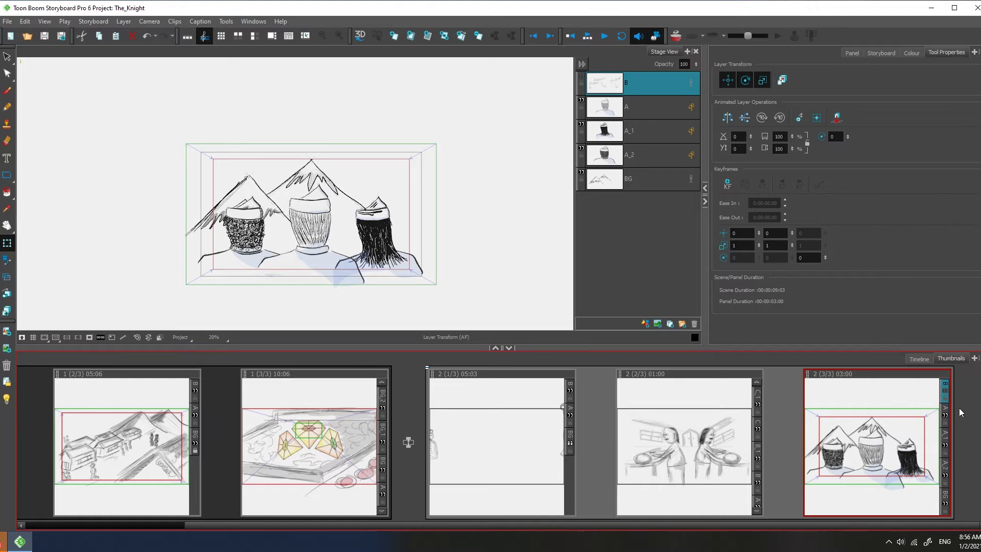
{"action": "right_click", "coordinate": [974, 430]}
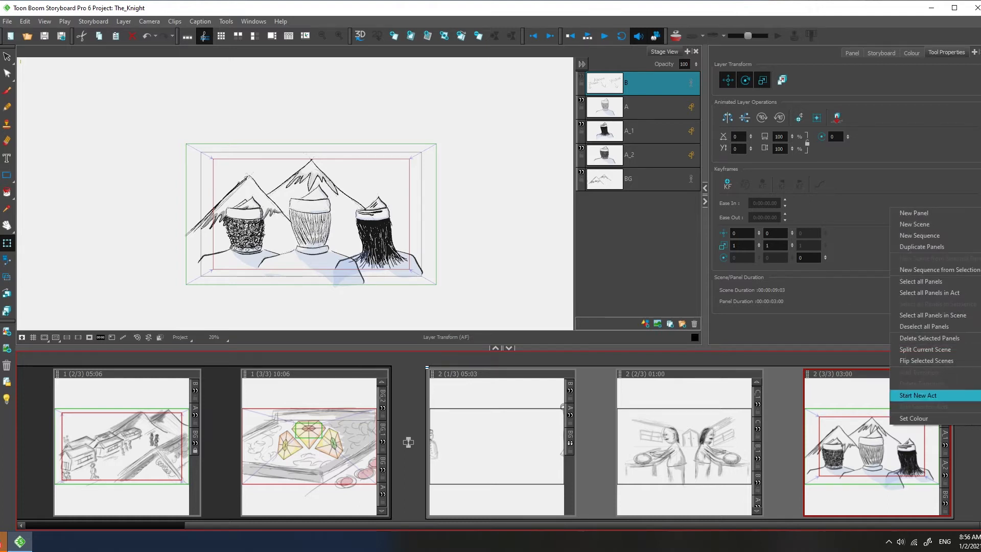
{"action": "left_click", "coordinate": [971, 224]}
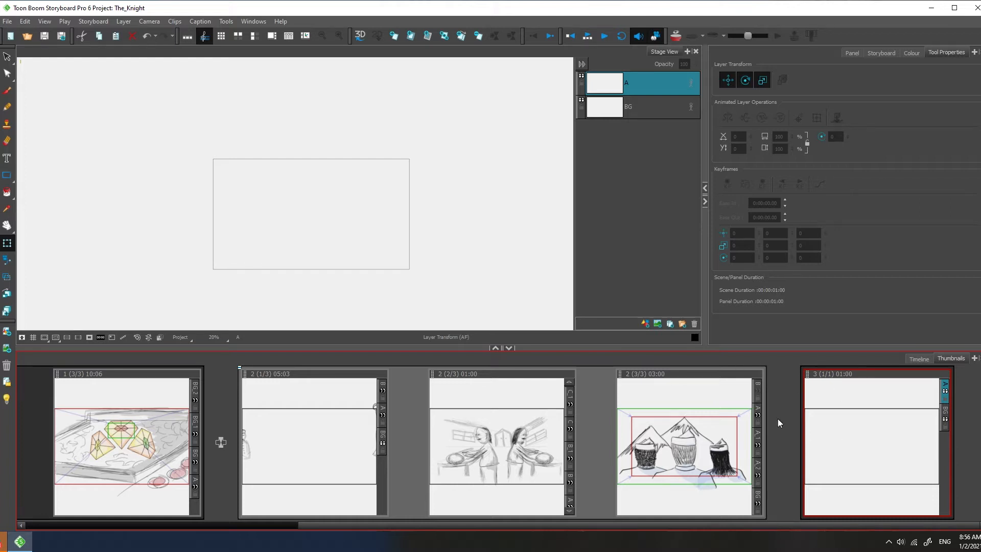
Step: Select the BG layer of the new scene's panel
{"action": "left_click", "coordinate": [651, 108]}
{"action": "left_click", "coordinate": [642, 93]}
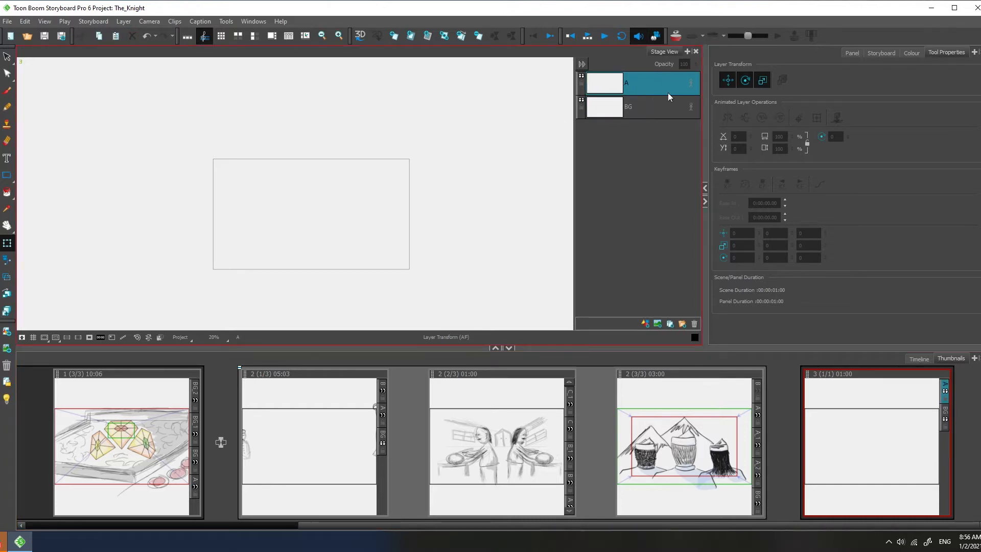
{"action": "left_click", "coordinate": [664, 110]}
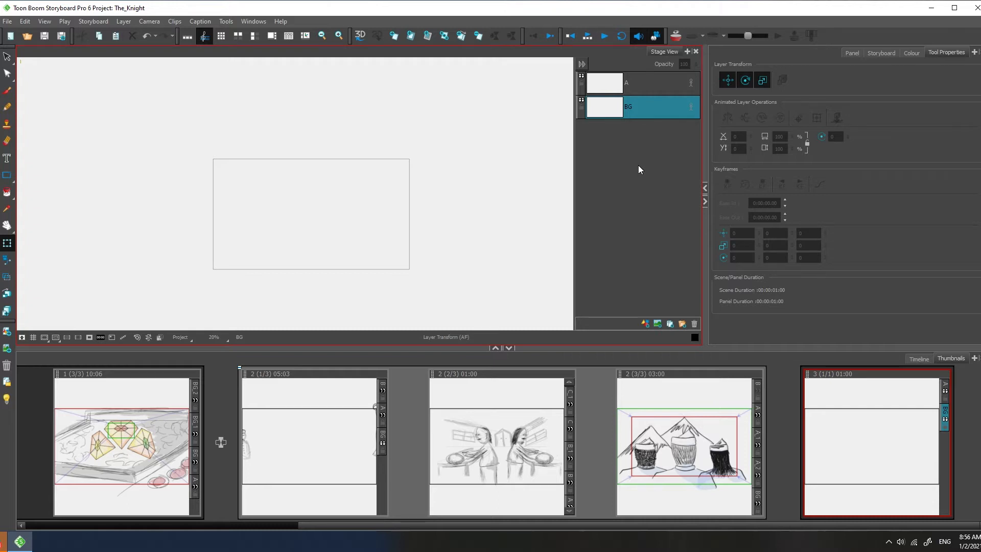
{"action": "left_click", "coordinate": [7, 21]}
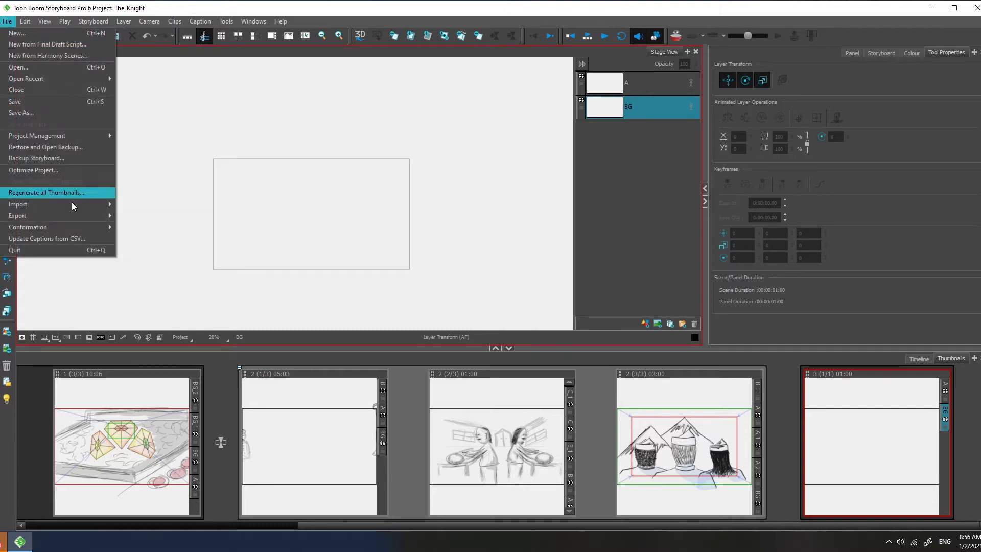
{"action": "mouse_move", "coordinate": [76, 207]}
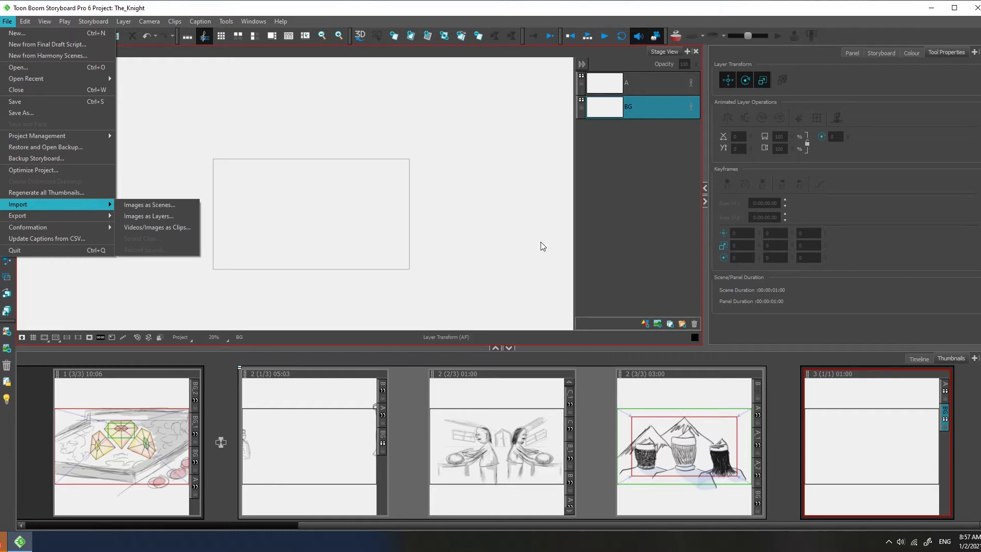
{"action": "left_click", "coordinate": [641, 172]}
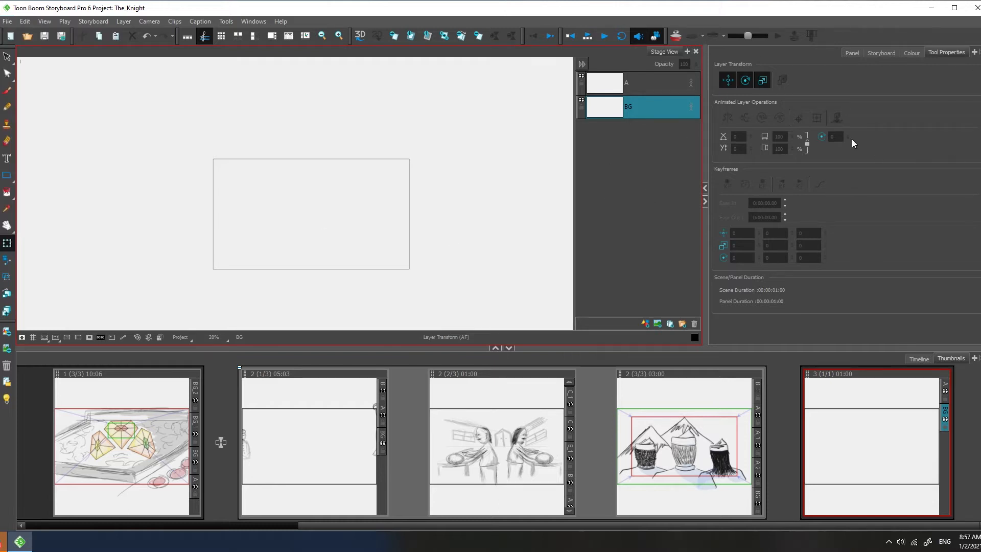
Step: Look through the Panel, Storyboard, Colour and Tool Properties views
{"action": "left_click", "coordinate": [847, 53]}
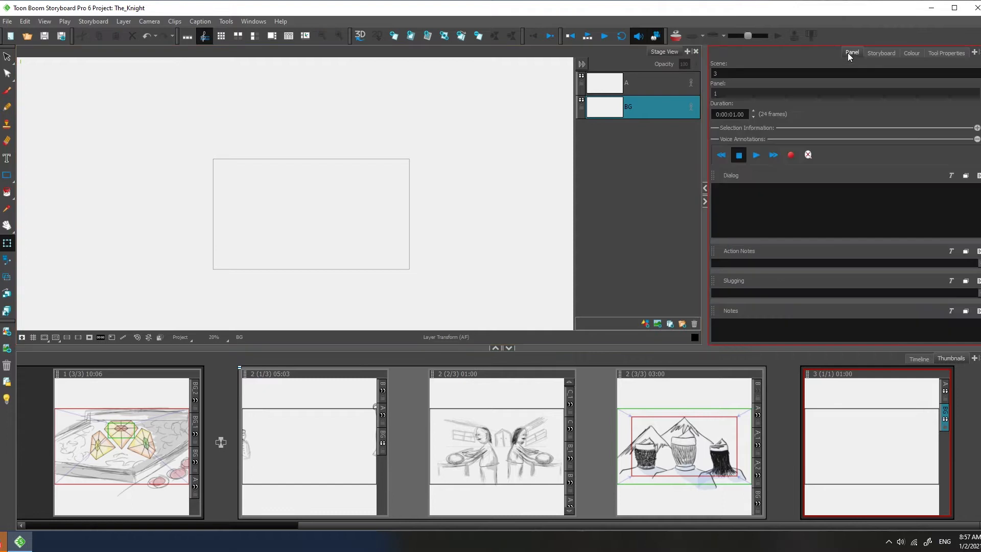
{"action": "left_click", "coordinate": [893, 54]}
{"action": "left_click", "coordinate": [911, 54]}
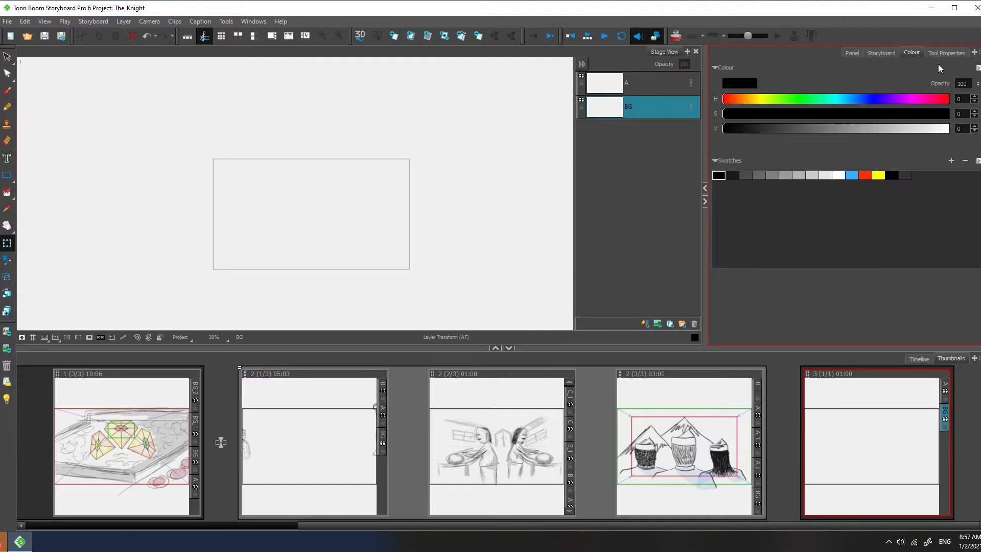
{"action": "left_click", "coordinate": [945, 53]}
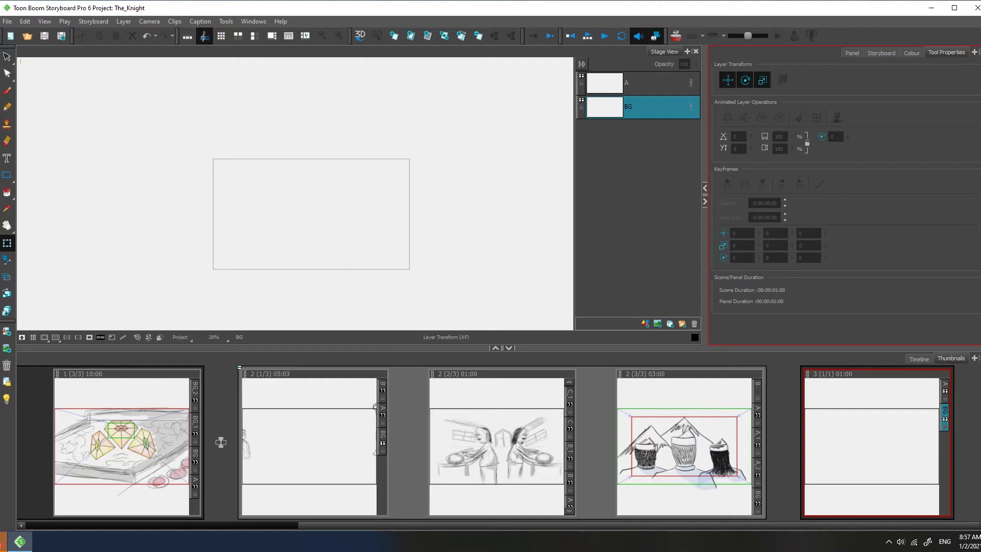
Step: Reopen the Library view and select its 3D Models folder
{"action": "left_click", "coordinate": [975, 52]}
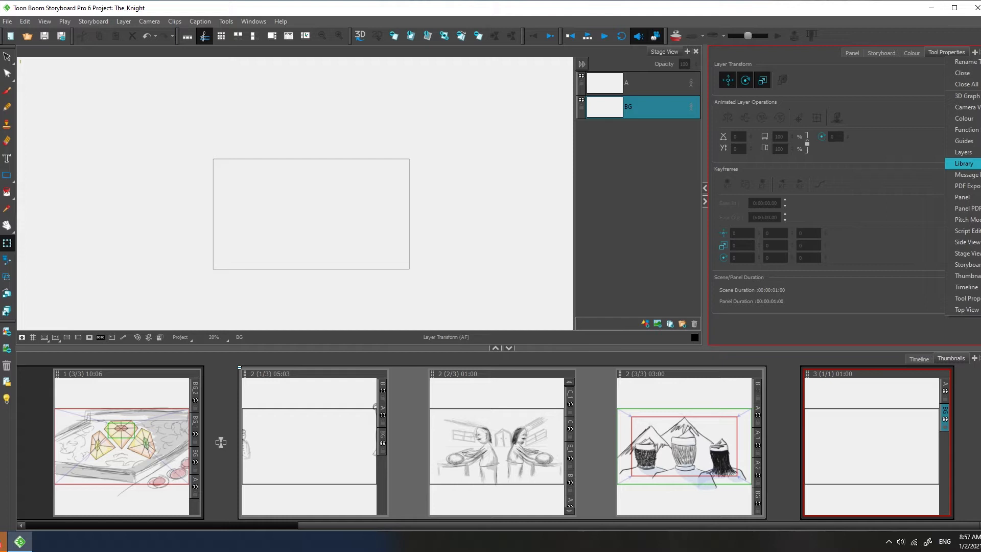
{"action": "left_click", "coordinate": [971, 163]}
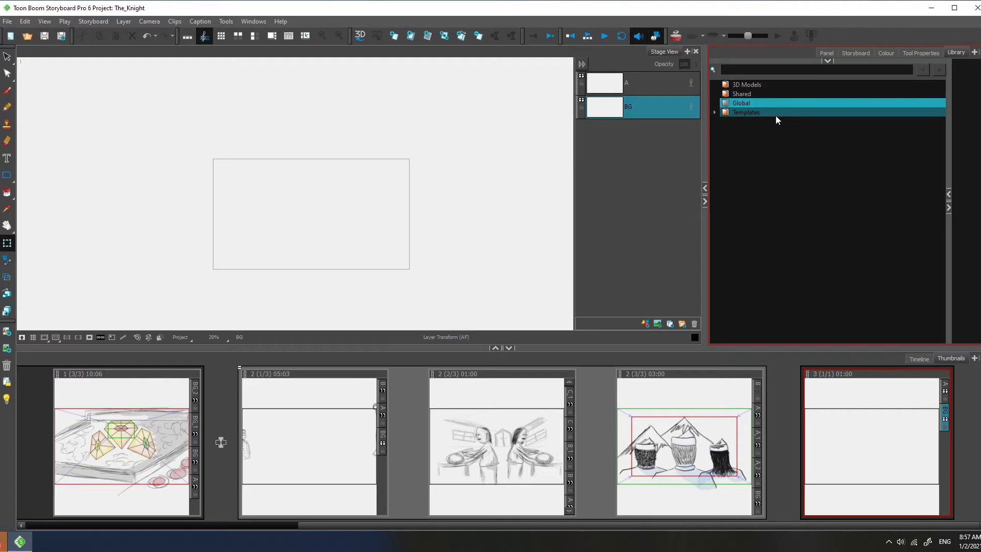
{"action": "left_click", "coordinate": [756, 87]}
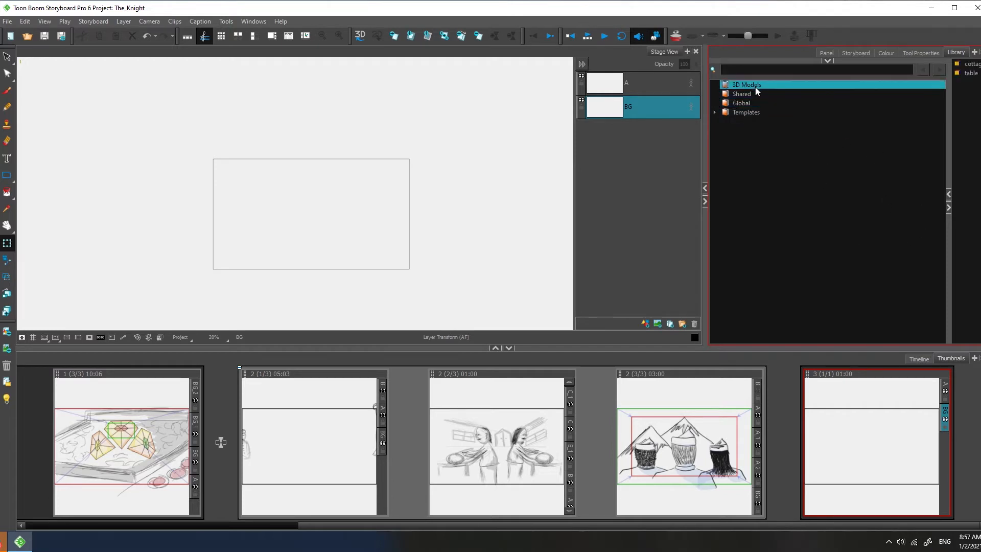
Step: Delete the table and cottage_fbx models from the 3D Models folder and widen the folder list
{"action": "left_click", "coordinate": [968, 73]}
{"action": "key", "text": "Delete"}
{"action": "left_click", "coordinate": [968, 64]}
{"action": "key", "text": "Delete"}
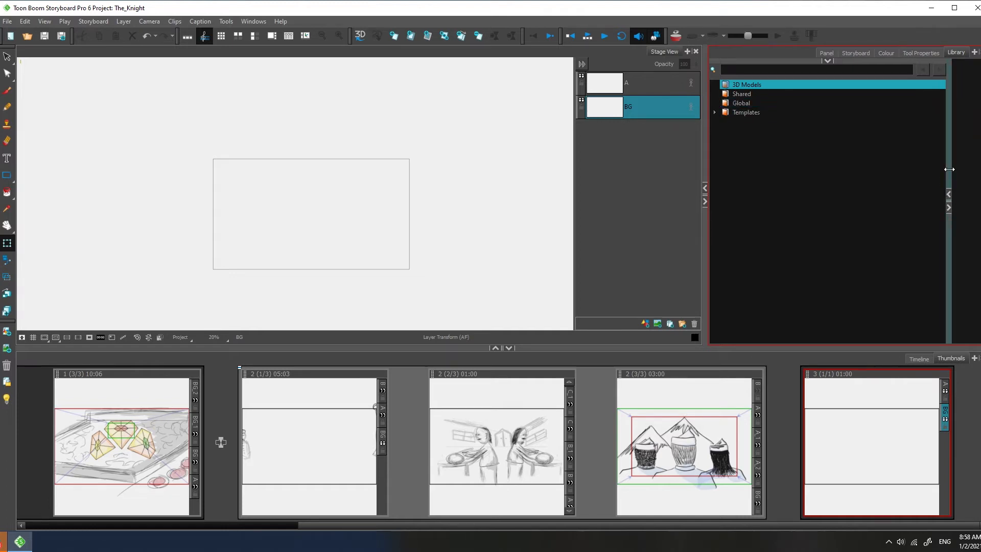
{"action": "left_click_drag", "start_coordinate": [949, 169], "coordinate": [869, 168]}
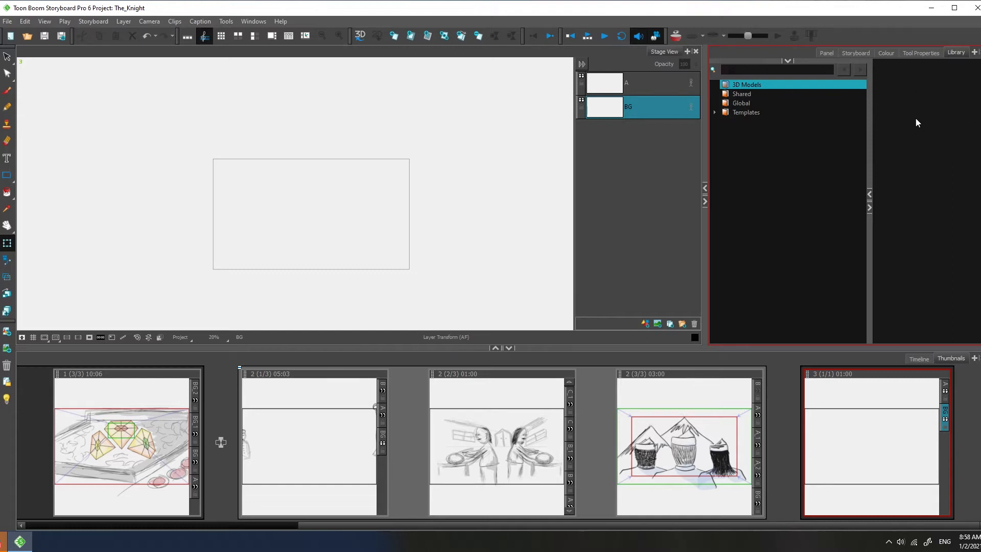
Step: Open the Import Files dialog for the 3D Models library folder
{"action": "right_click", "coordinate": [916, 91]}
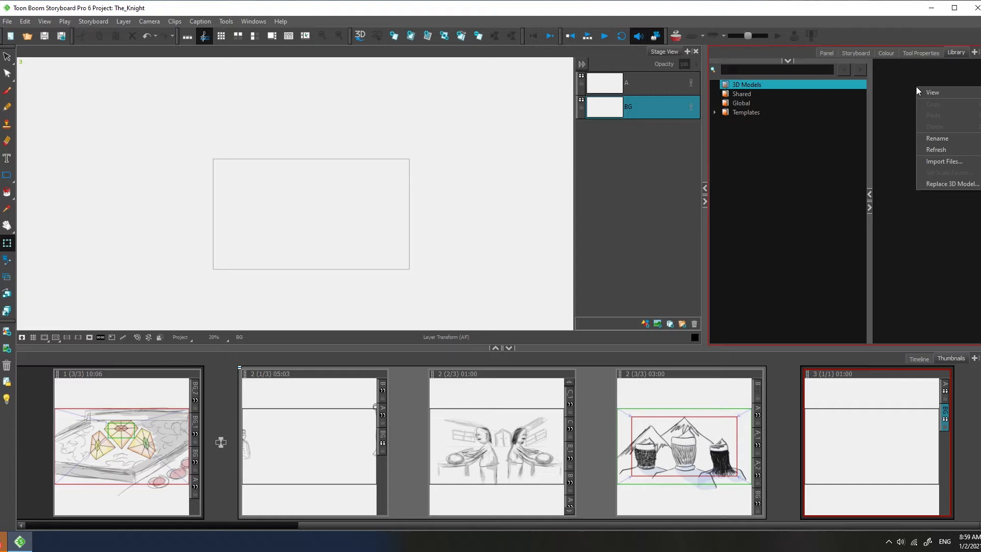
{"action": "left_click", "coordinate": [948, 162]}
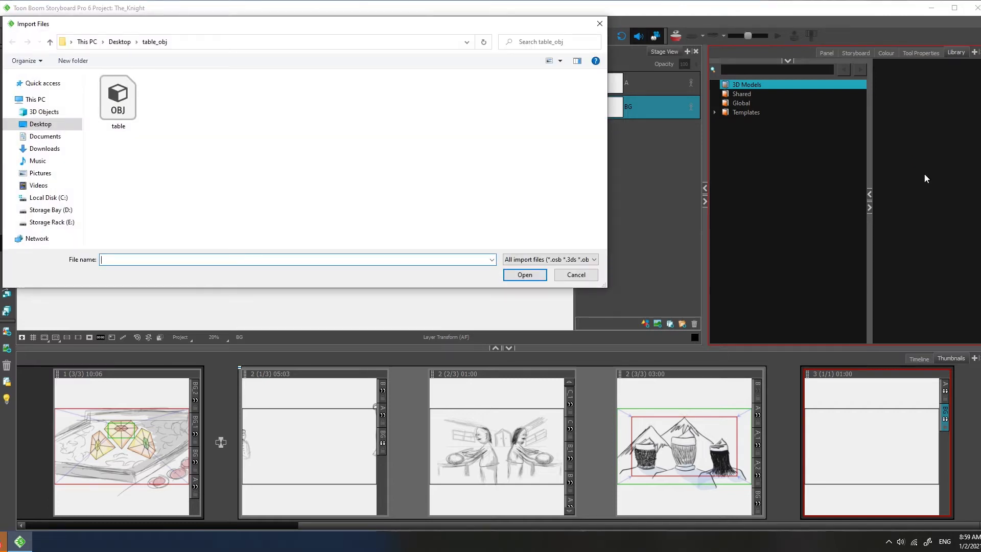
{"action": "left_click_drag", "start_coordinate": [317, 25], "coordinate": [509, 43]}
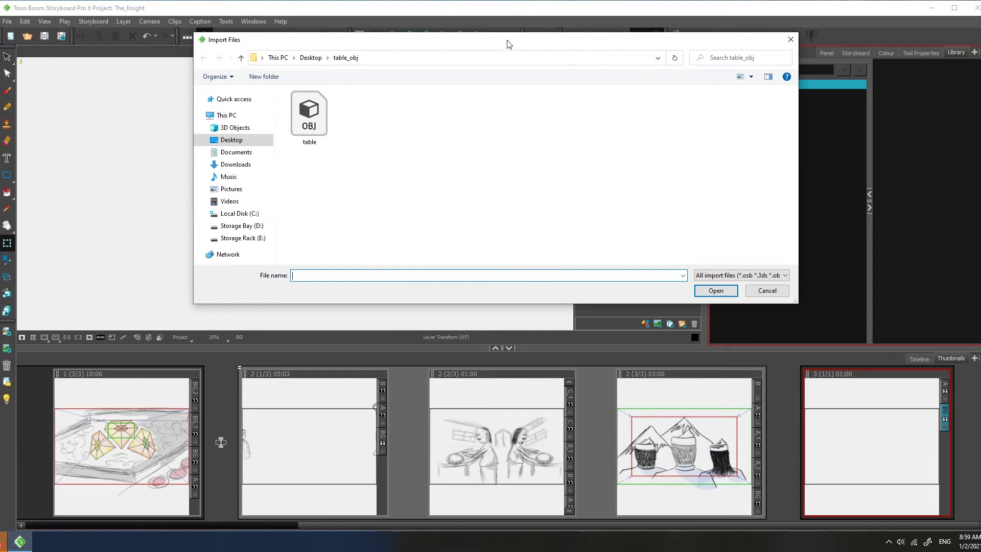
Step: Import the table OBJ file from the Desktop's table_obj folder, converting it to FBX format
{"action": "left_click", "coordinate": [232, 139]}
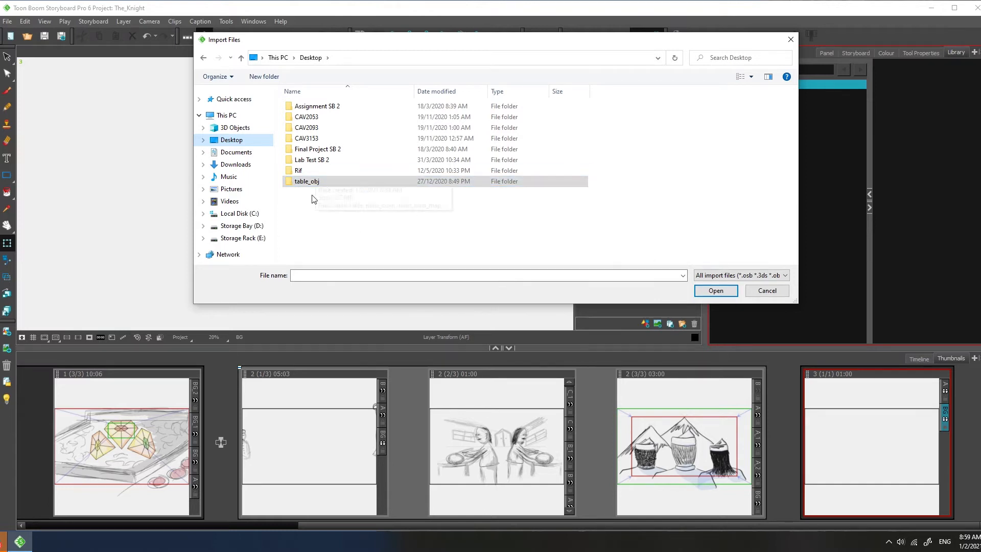
{"action": "double_click", "coordinate": [313, 182]}
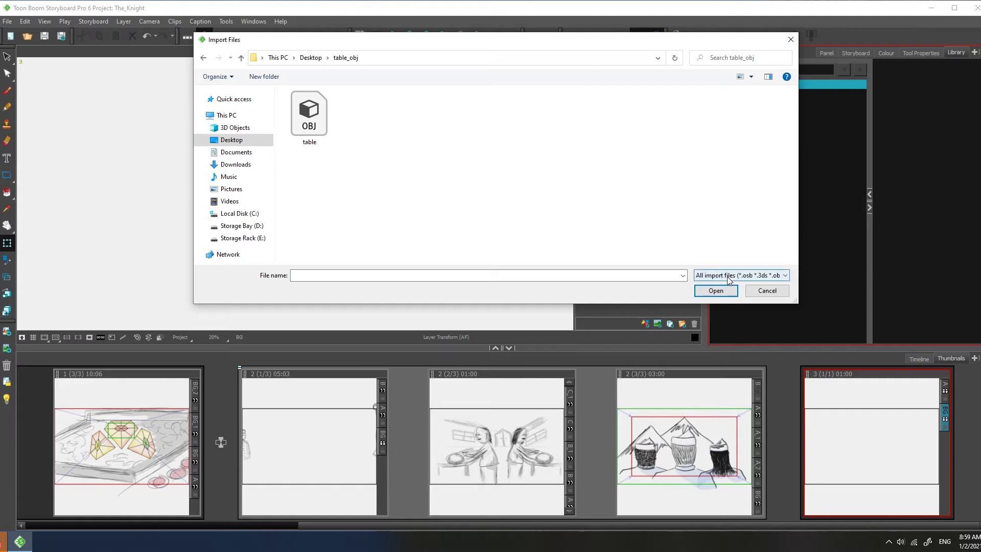
{"action": "left_click", "coordinate": [785, 277]}
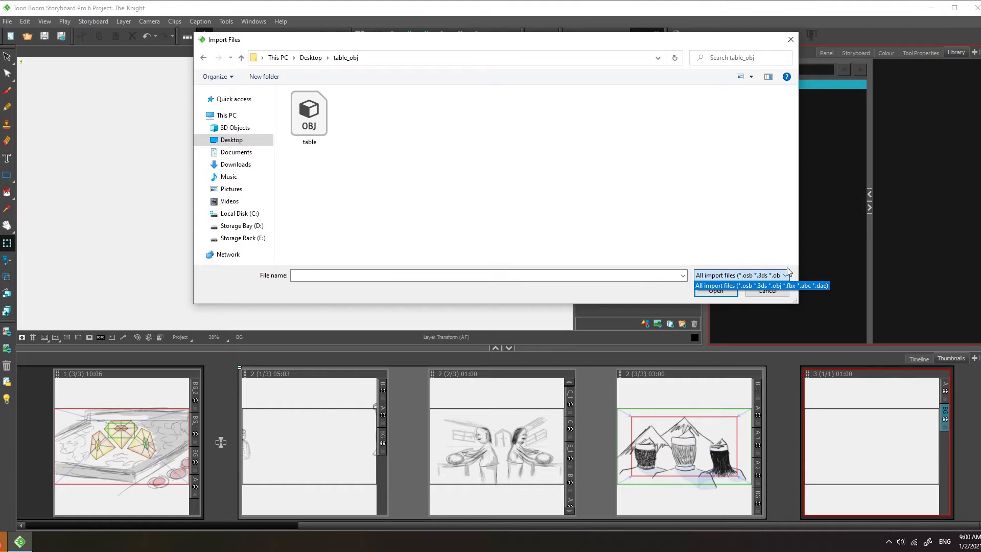
{"action": "left_click", "coordinate": [528, 199]}
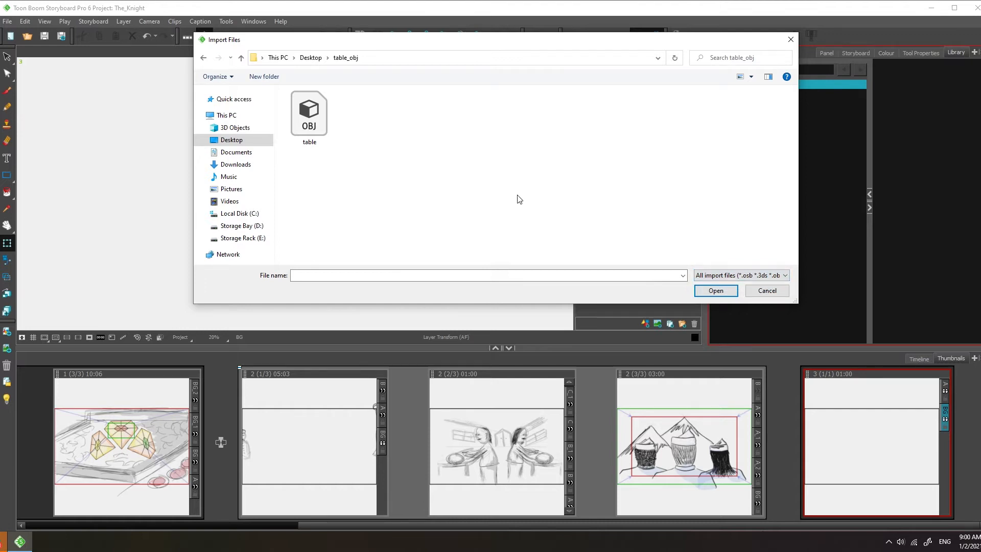
{"action": "left_click", "coordinate": [320, 126]}
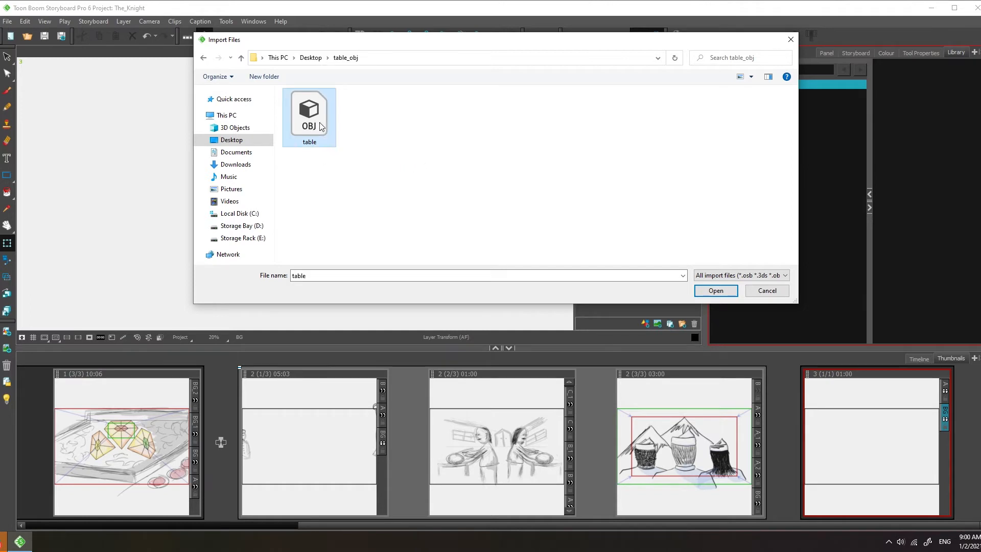
{"action": "left_click", "coordinate": [716, 291]}
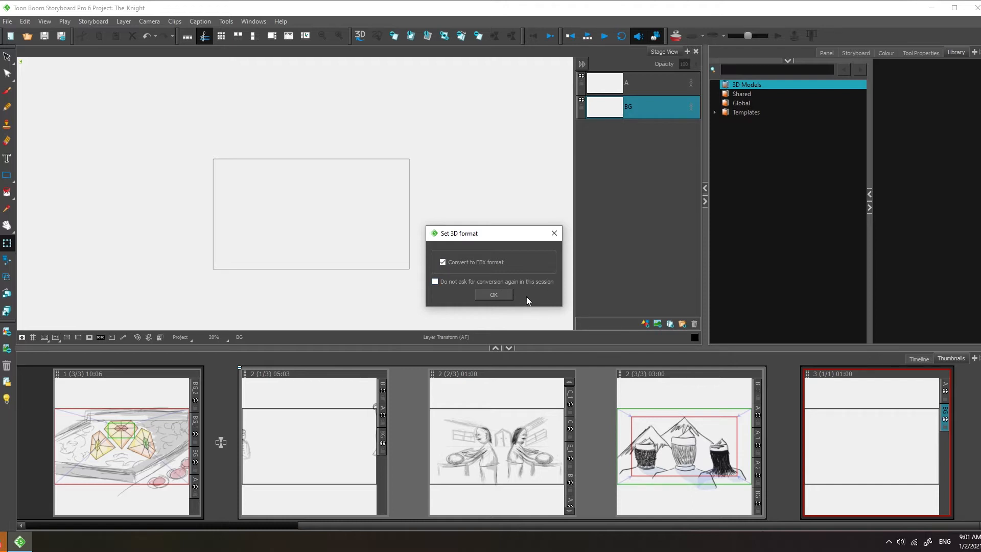
{"action": "left_click", "coordinate": [494, 294]}
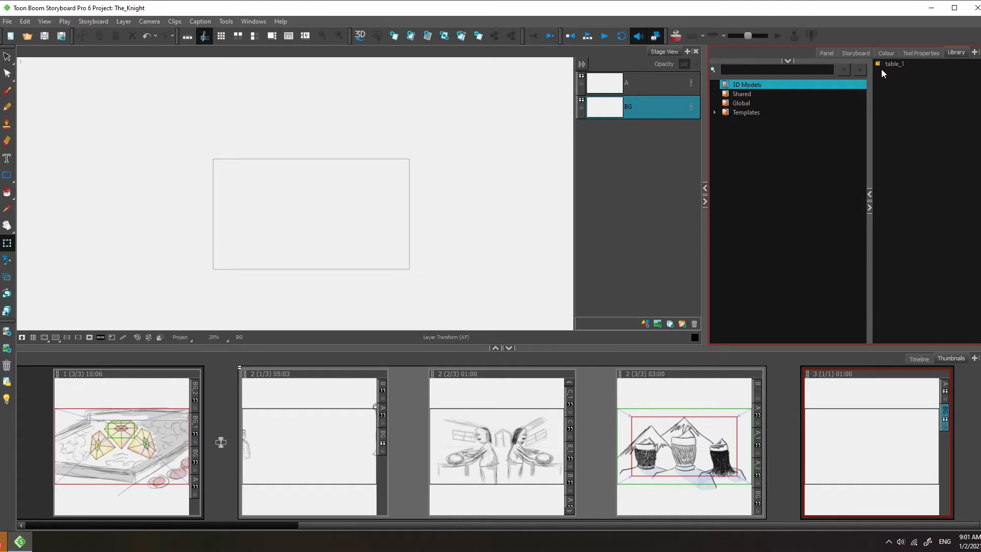
Step: Add the table_1 model from the 3D Models library to the current panel as a 3D model
{"action": "left_click", "coordinate": [895, 66]}
{"action": "left_click", "coordinate": [618, 82]}
{"action": "left_click", "coordinate": [629, 100]}
{"action": "left_click", "coordinate": [634, 87]}
{"action": "left_click", "coordinate": [642, 109]}
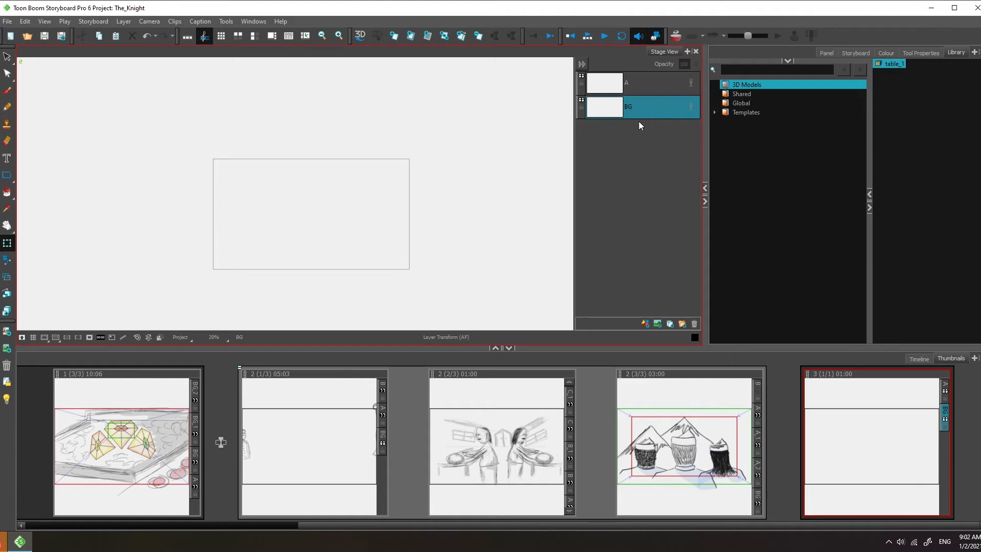
{"action": "left_click", "coordinate": [645, 87]}
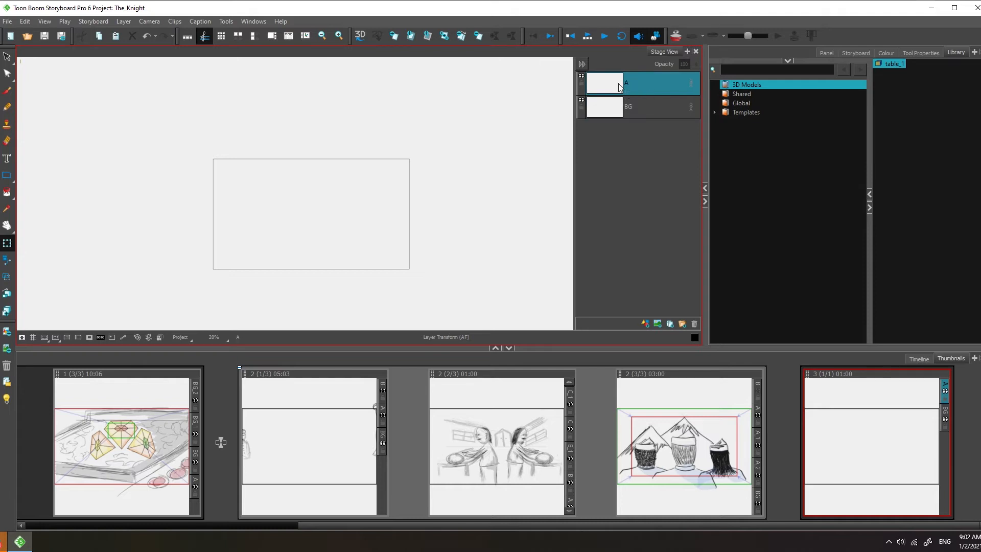
{"action": "left_click", "coordinate": [656, 118]}
{"action": "left_click", "coordinate": [633, 89]}
{"action": "left_click_drag", "start_coordinate": [886, 69], "coordinate": [322, 207]}
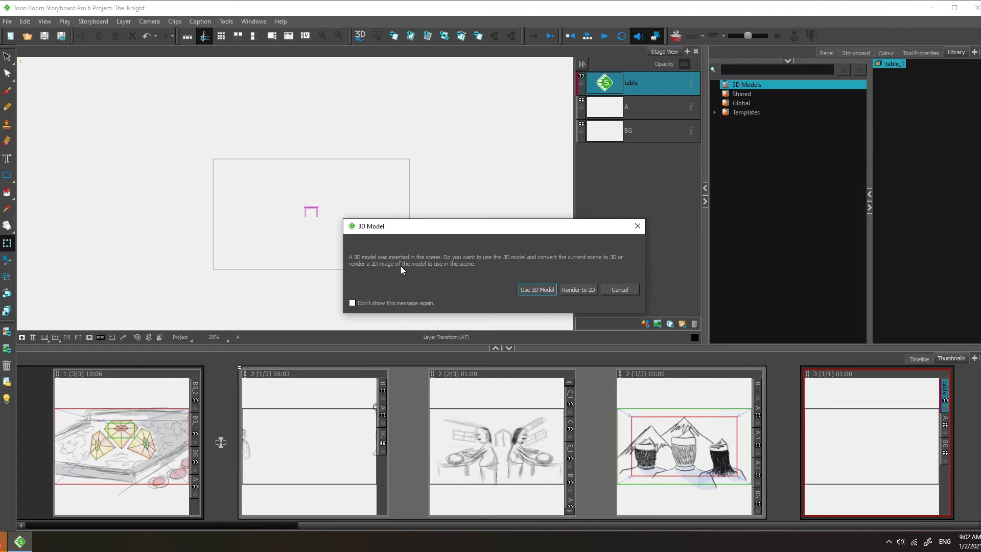
{"action": "left_click", "coordinate": [537, 289]}
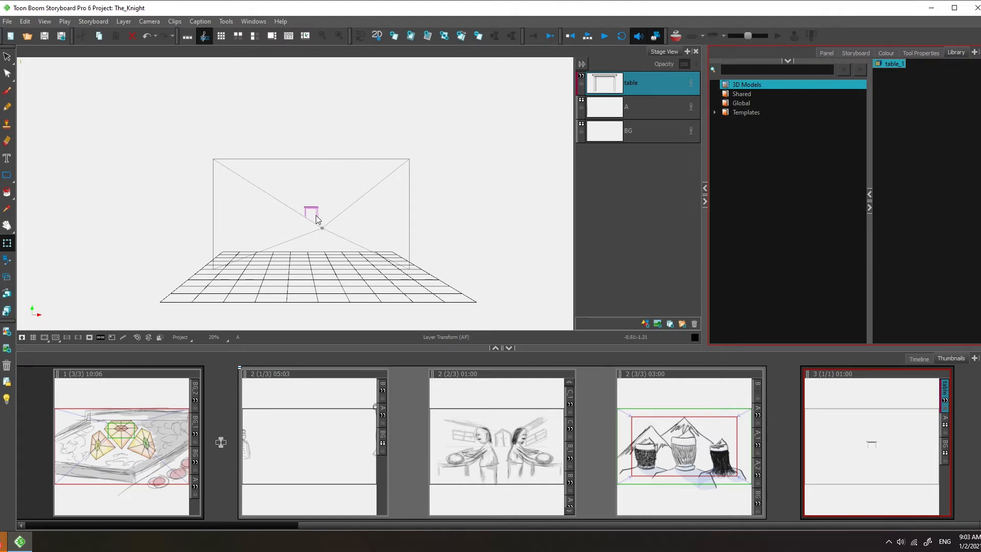
Step: Try rotating the table model with its 3D manipulator in the stage
{"action": "scroll", "coordinate": [318, 213], "scroll_direction": "up", "scroll_amount": 2}
{"action": "scroll", "coordinate": [318, 213], "scroll_direction": "up", "scroll_amount": 5}
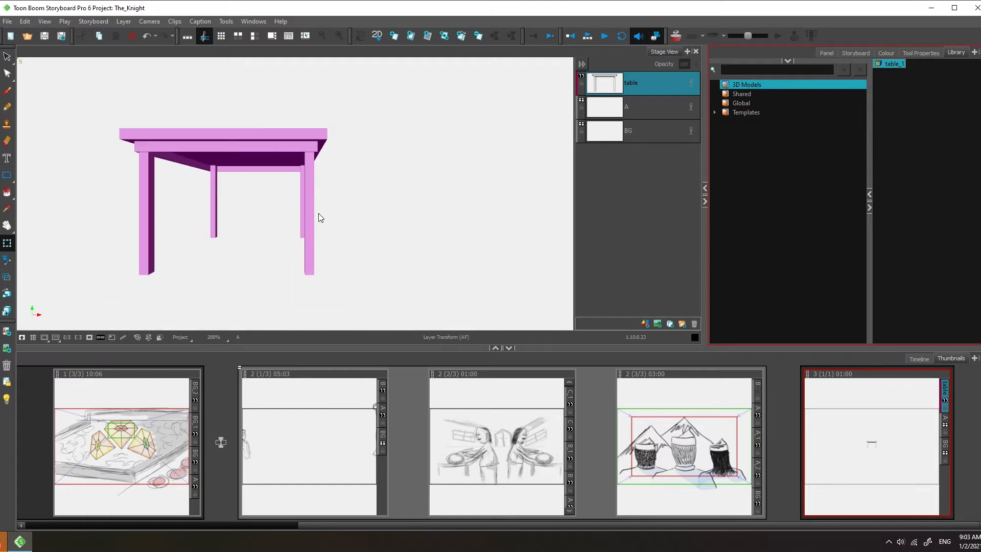
{"action": "scroll", "coordinate": [318, 213], "scroll_direction": "up", "scroll_amount": 1}
{"action": "scroll", "coordinate": [318, 213], "scroll_direction": "down", "scroll_amount": 8}
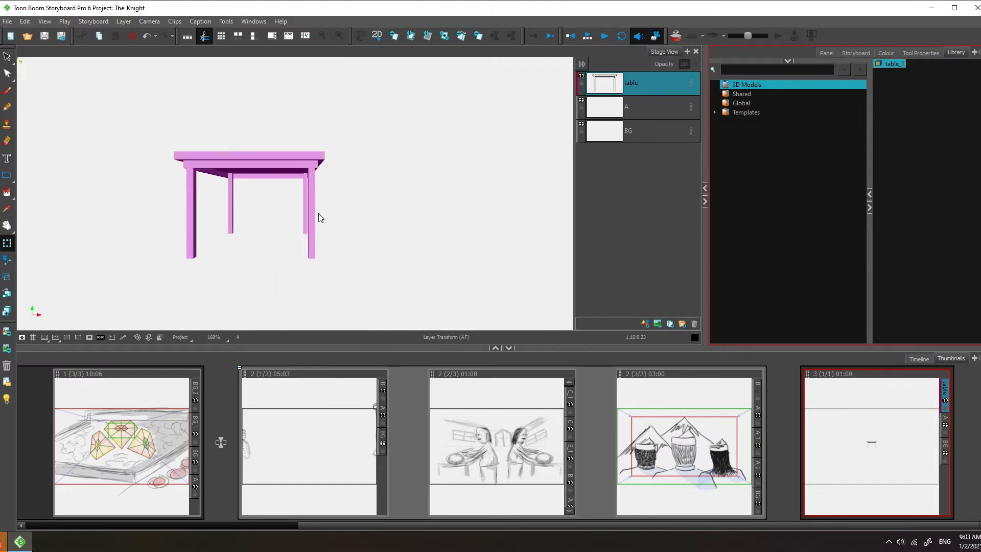
{"action": "scroll", "coordinate": [318, 213], "scroll_direction": "down", "scroll_amount": 1}
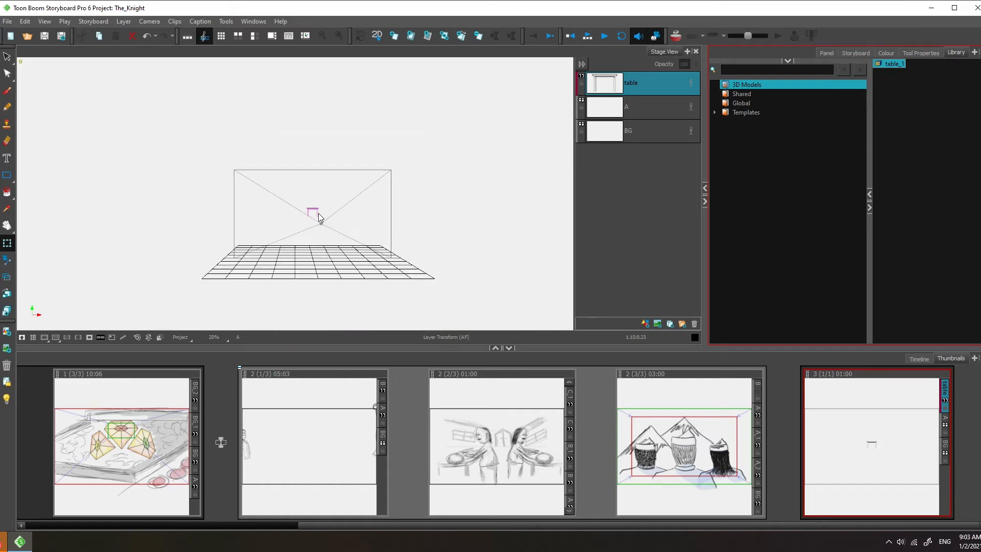
{"action": "scroll", "coordinate": [317, 213], "scroll_direction": "up", "scroll_amount": 3}
{"action": "left_click", "coordinate": [315, 204]}
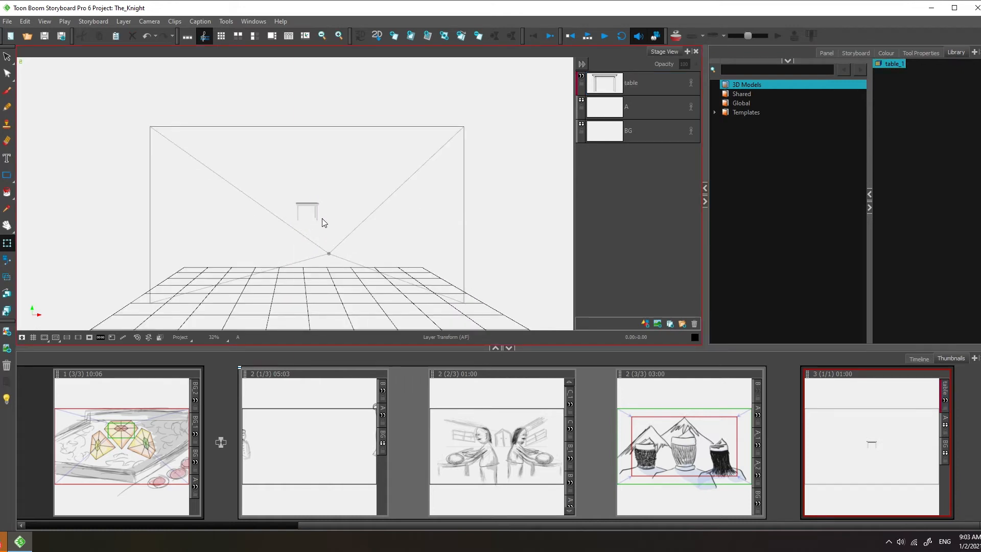
{"action": "left_click", "coordinate": [306, 205]}
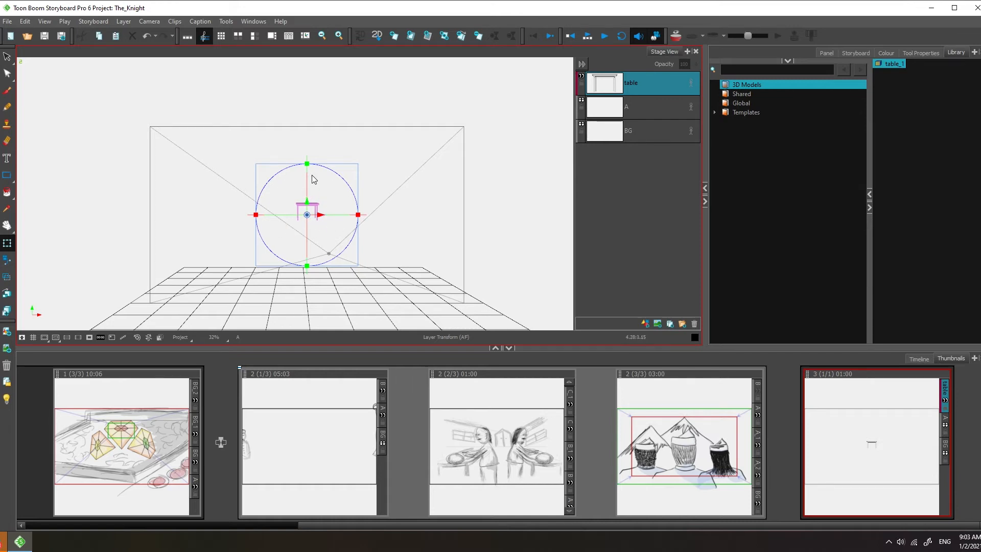
{"action": "left_click_drag", "start_coordinate": [307, 188], "coordinate": [363, 208]}
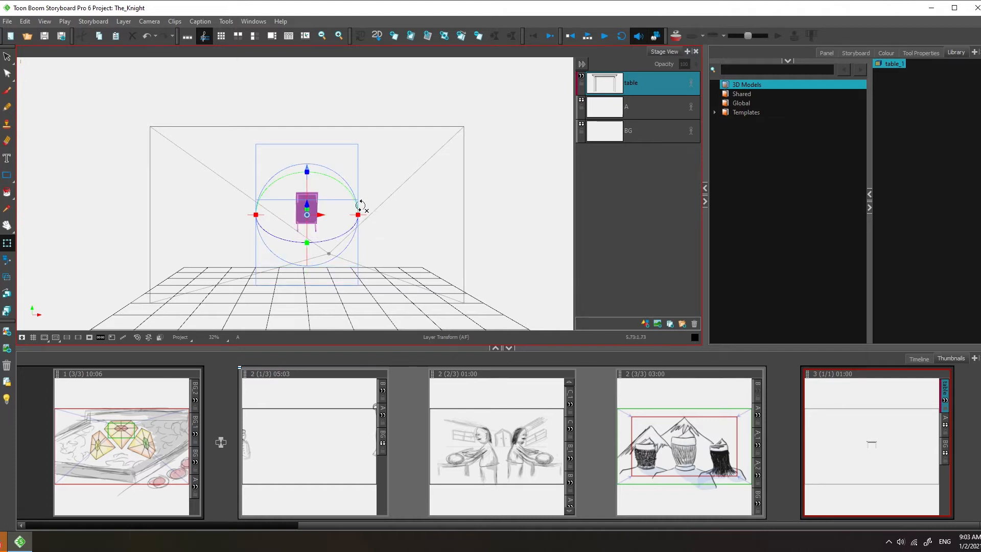
{"action": "left_click_drag", "start_coordinate": [261, 183], "coordinate": [284, 222]}
{"action": "left_click", "coordinate": [299, 220]}
{"action": "left_click", "coordinate": [306, 206]}
{"action": "left_click", "coordinate": [489, 225]}
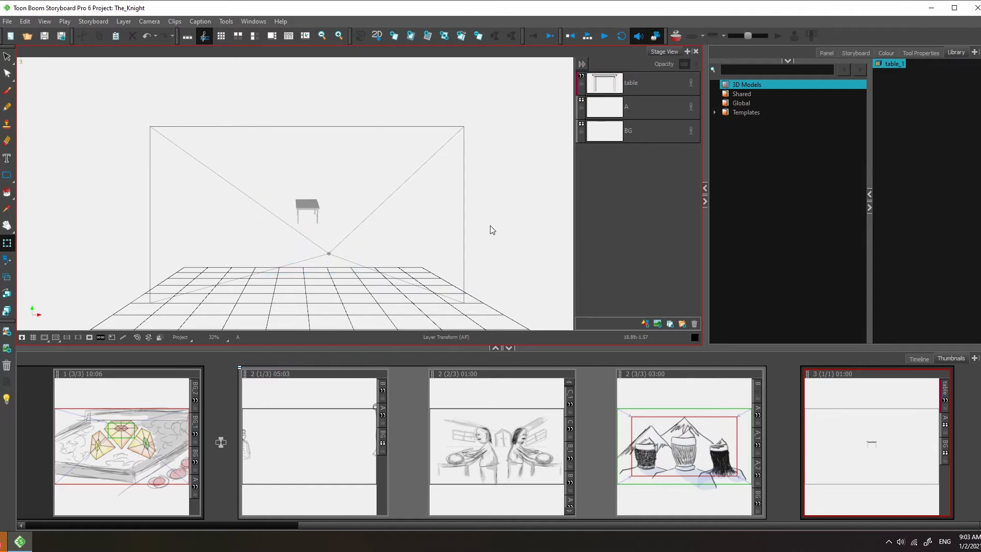
{"action": "left_click", "coordinate": [333, 222]}
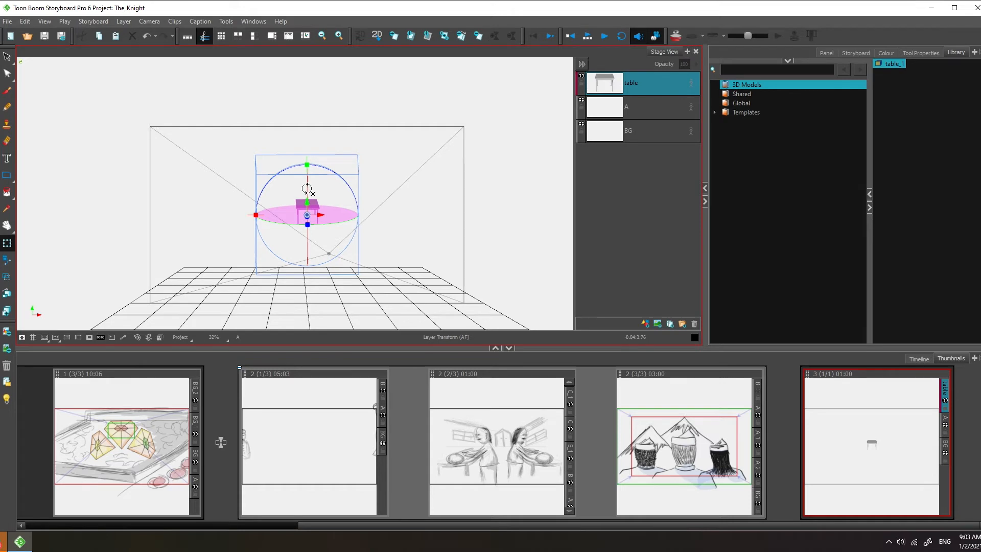
{"action": "left_click_drag", "start_coordinate": [307, 188], "coordinate": [307, 181]}
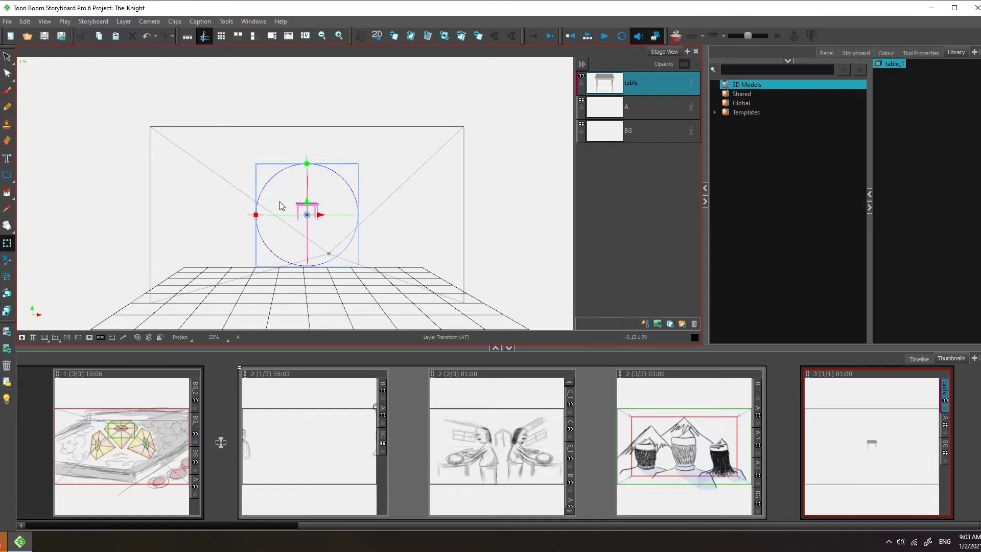
{"action": "left_click", "coordinate": [504, 235]}
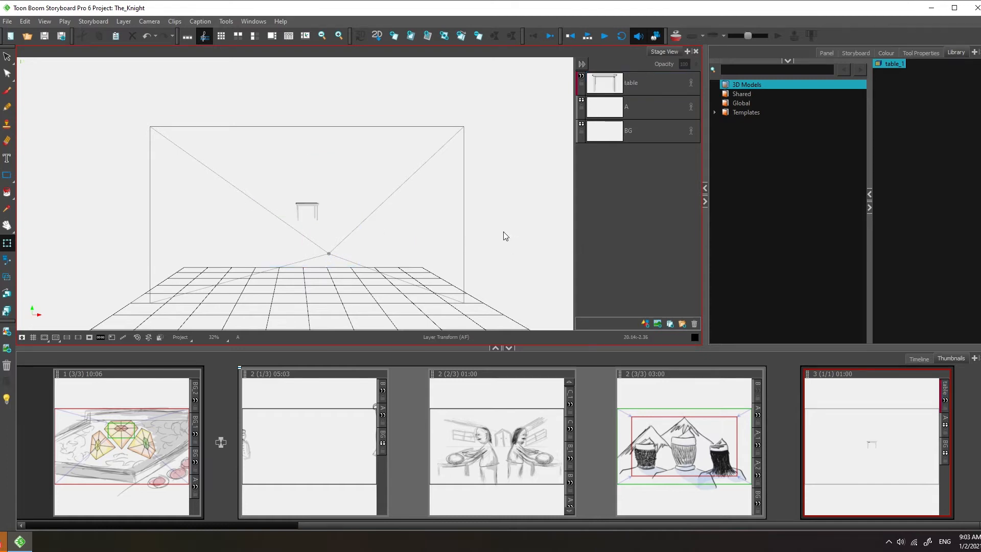
Step: Orbit the stage into a 3D view and move the table model along its horizontal axis
{"action": "scroll", "coordinate": [461, 226], "scroll_direction": "down", "scroll_amount": 3}
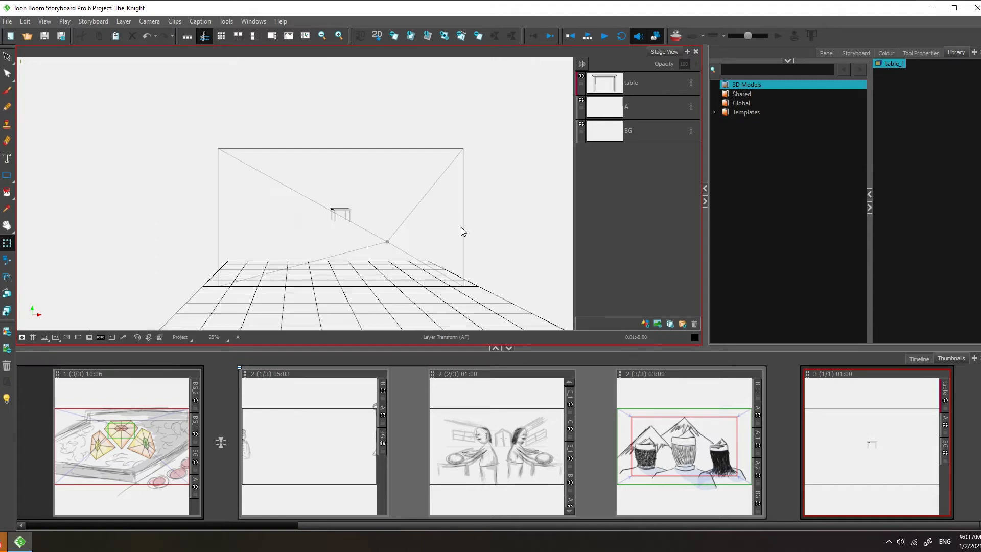
{"action": "left_click_drag", "start_coordinate": [490, 217], "coordinate": [451, 209]}
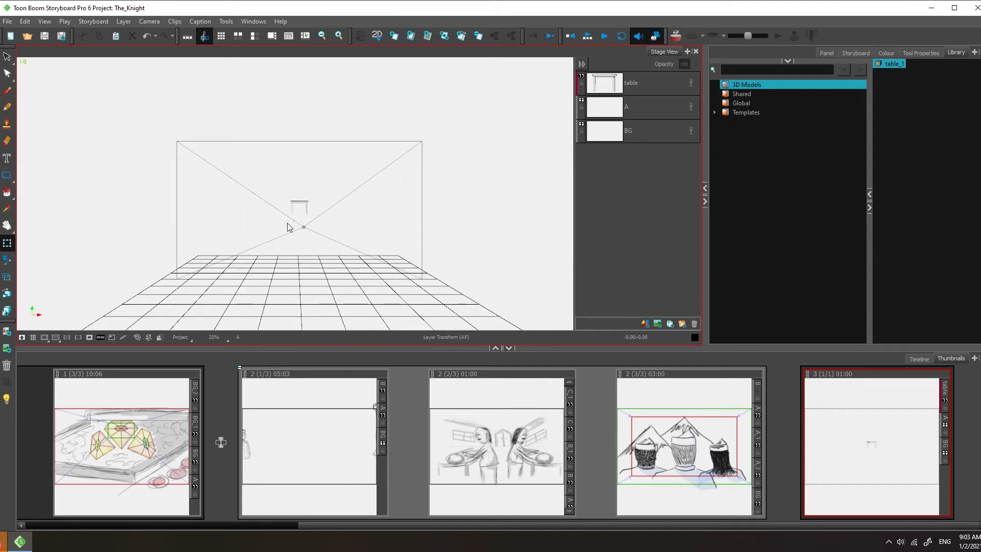
{"action": "scroll", "coordinate": [323, 224], "scroll_direction": "down", "scroll_amount": 1}
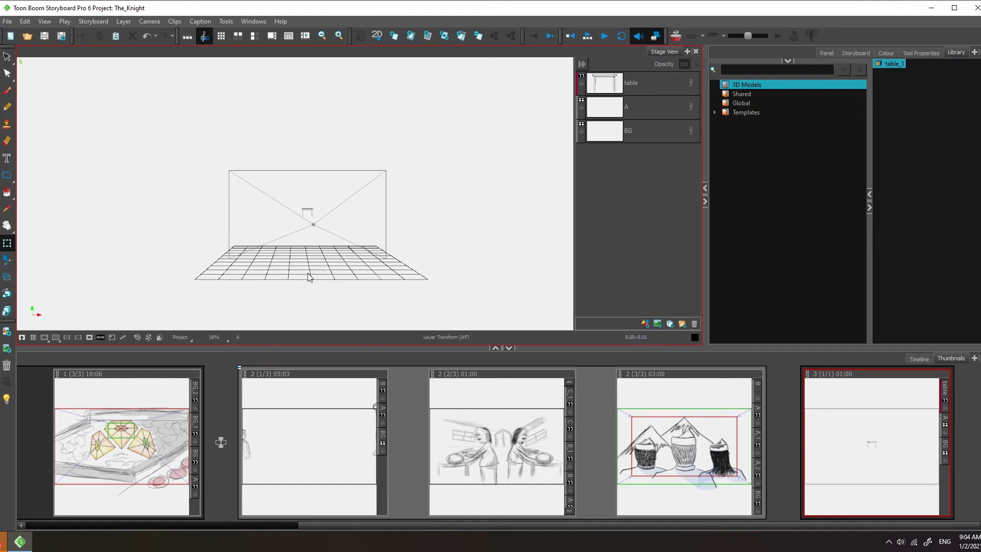
{"action": "scroll", "coordinate": [313, 276], "scroll_direction": "up", "scroll_amount": 1}
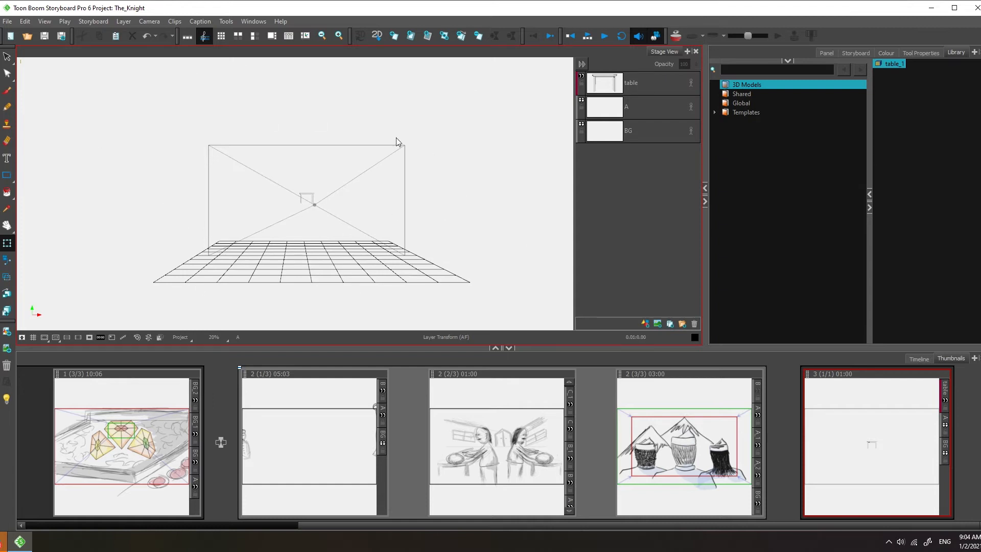
{"action": "scroll", "coordinate": [299, 238], "scroll_direction": "up", "scroll_amount": 3}
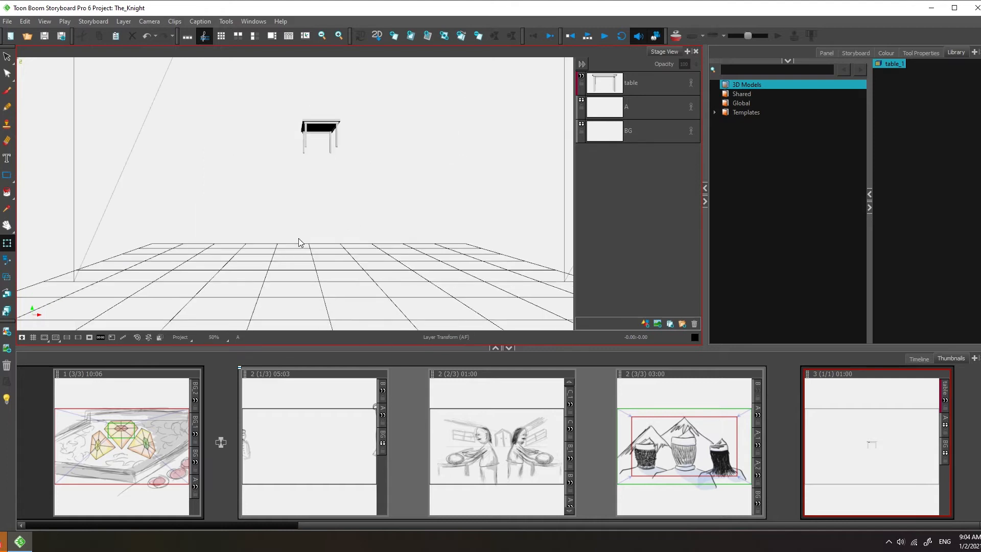
{"action": "scroll", "coordinate": [298, 238], "scroll_direction": "down", "scroll_amount": 4}
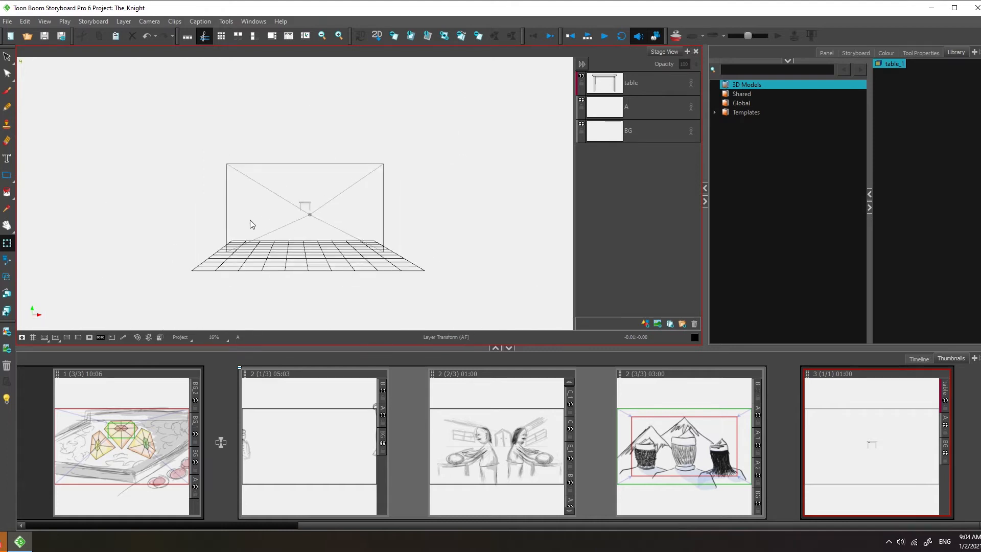
{"action": "key", "text": "space"}
{"action": "left_click_drag", "start_coordinate": [242, 220], "coordinate": [293, 239]}
{"action": "scroll", "coordinate": [293, 239], "scroll_direction": "up", "scroll_amount": 1}
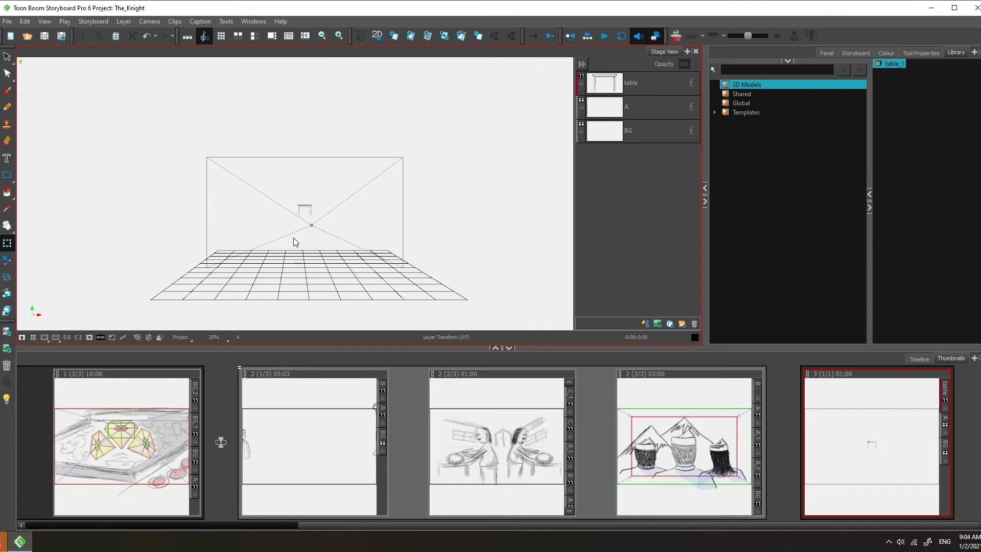
{"action": "key", "text": "ctrl+alt"}
{"action": "left_click_drag", "start_coordinate": [252, 225], "coordinate": [288, 234]}
{"action": "left_click_drag", "start_coordinate": [398, 274], "coordinate": [365, 252]}
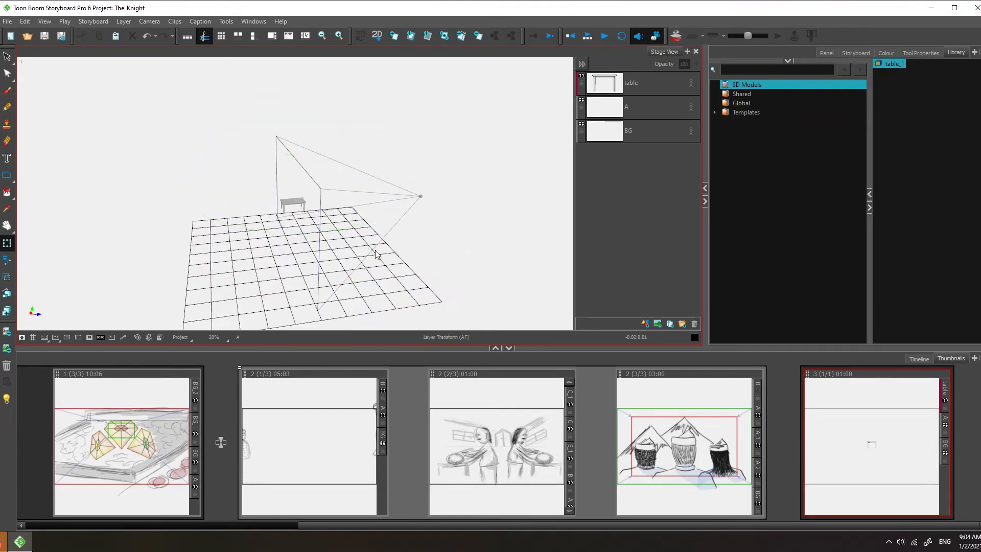
{"action": "left_click", "coordinate": [281, 200]}
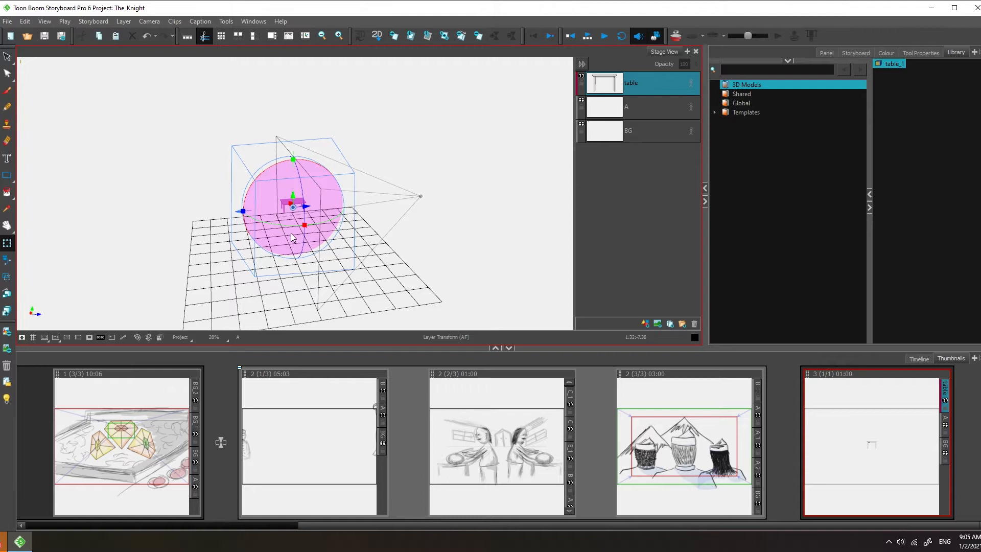
{"action": "left_click_drag", "start_coordinate": [305, 206], "coordinate": [376, 204]}
Step: Try moving the table model vertically, then undo that move
{"action": "key", "text": "space"}
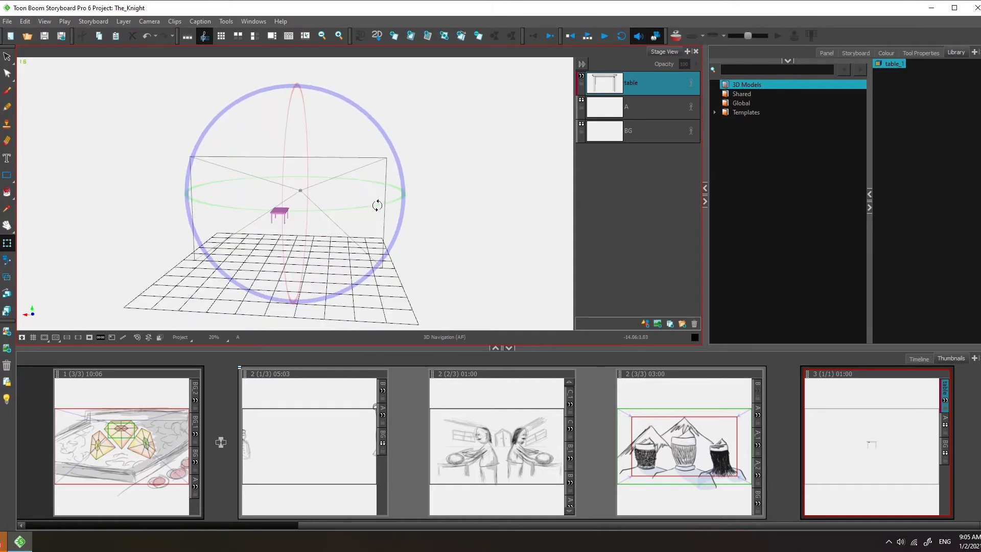
{"action": "left_click_drag", "start_coordinate": [268, 218], "coordinate": [268, 194]}
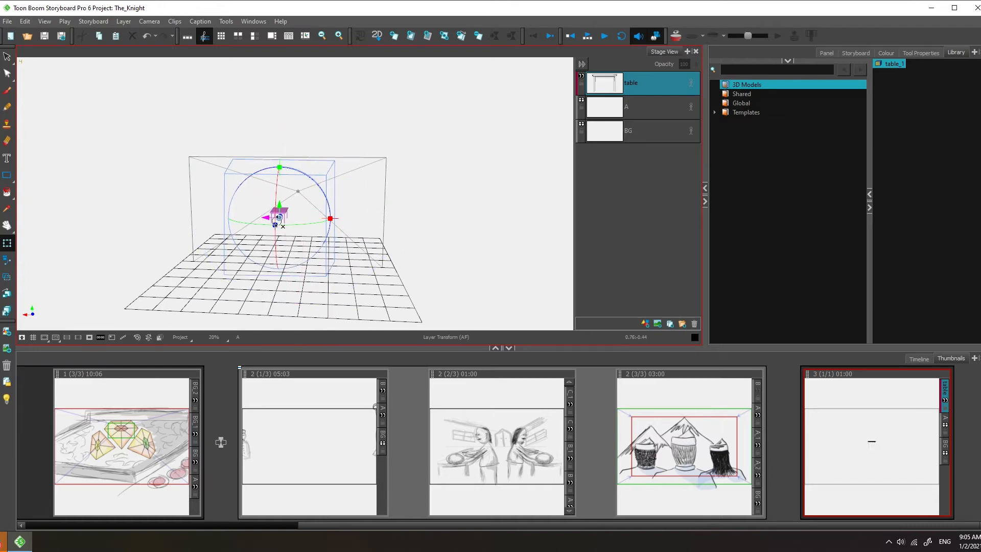
{"action": "key", "text": "space"}
{"action": "left_click_drag", "start_coordinate": [346, 221], "coordinate": [328, 236]}
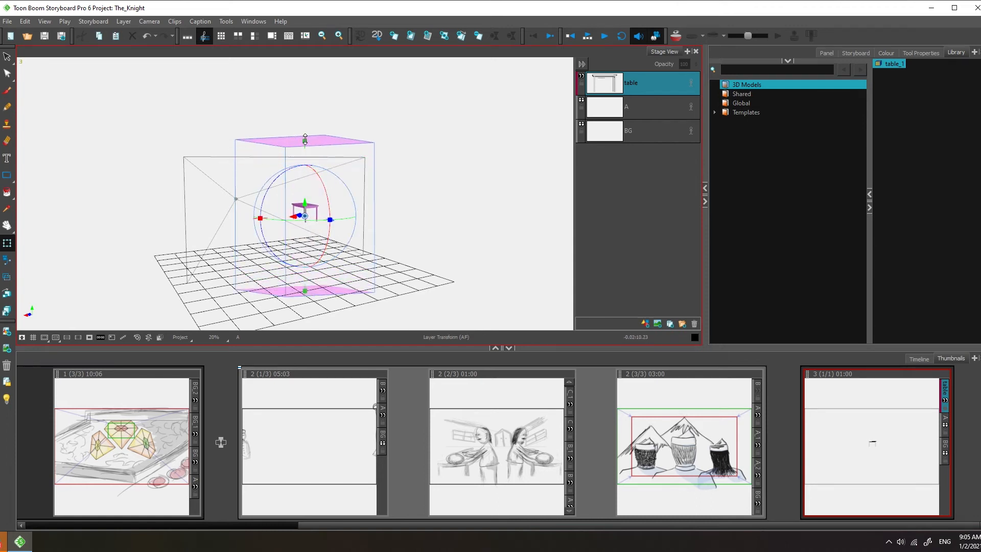
{"action": "key", "text": "ctrl+z"}
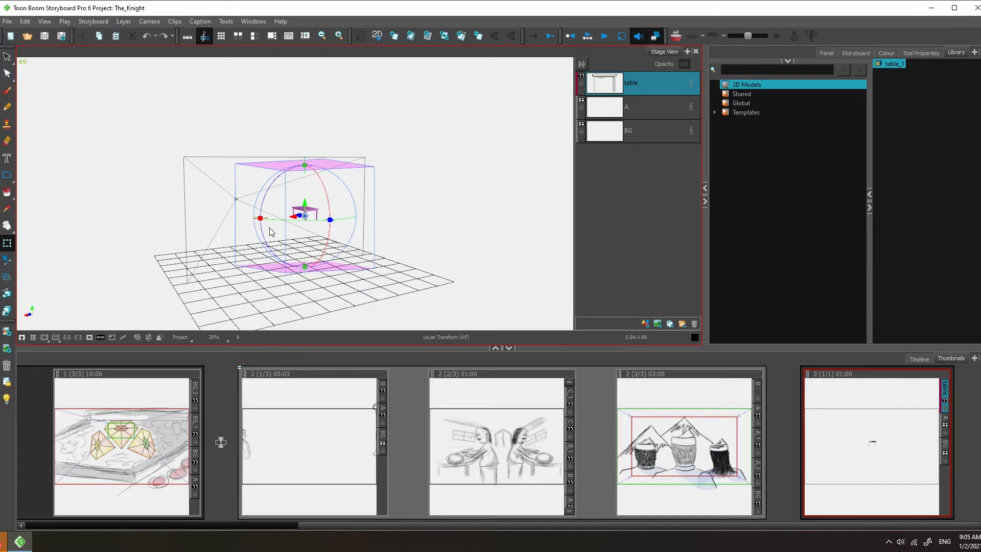
Step: Move the table model down so it rests on the floor grid
{"action": "left_click_drag", "start_coordinate": [260, 217], "coordinate": [184, 215]}
{"action": "left_click_drag", "start_coordinate": [305, 163], "coordinate": [301, 124]}
{"action": "left_click_drag", "start_coordinate": [257, 224], "coordinate": [519, 210], "text": "ctrl+alt"}
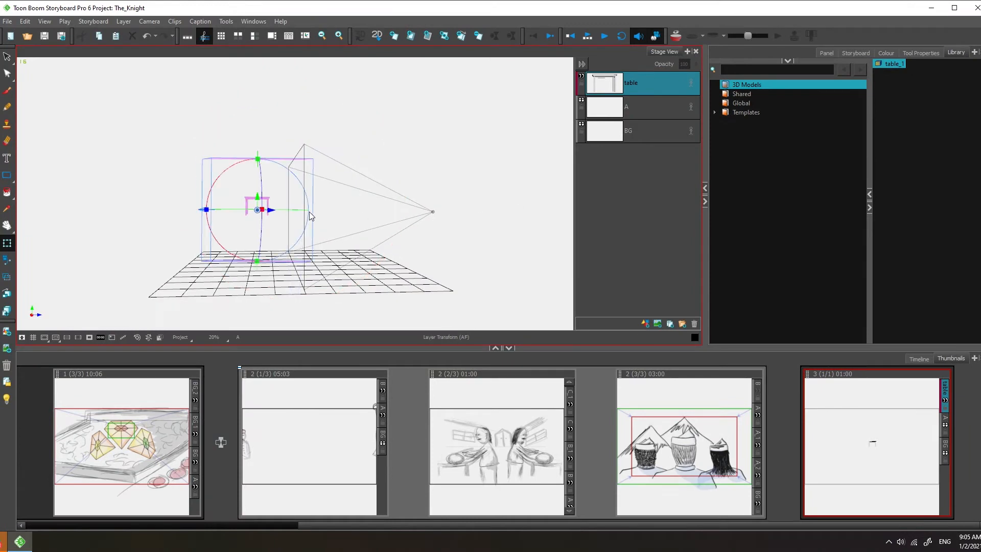
{"action": "left_click_drag", "start_coordinate": [255, 199], "coordinate": [340, 258]}
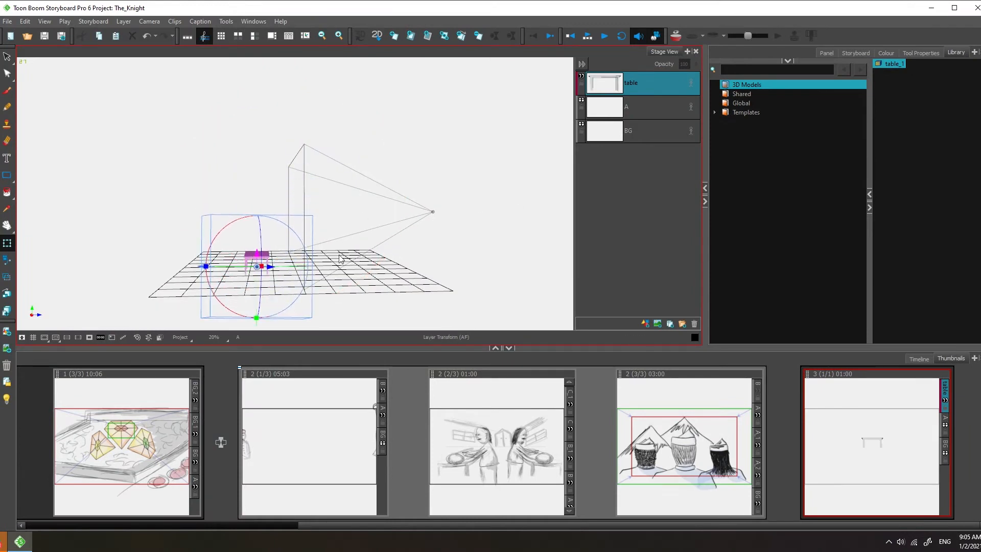
{"action": "left_click_drag", "start_coordinate": [375, 214], "coordinate": [451, 234], "text": "ctrl+alt"}
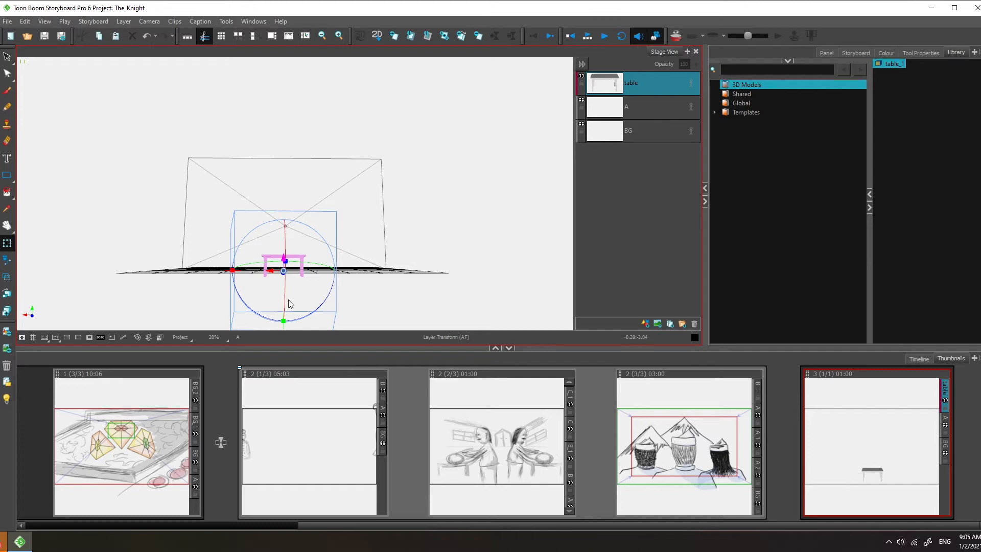
{"action": "left_click_drag", "start_coordinate": [329, 247], "coordinate": [285, 258], "text": "ctrl+alt"}
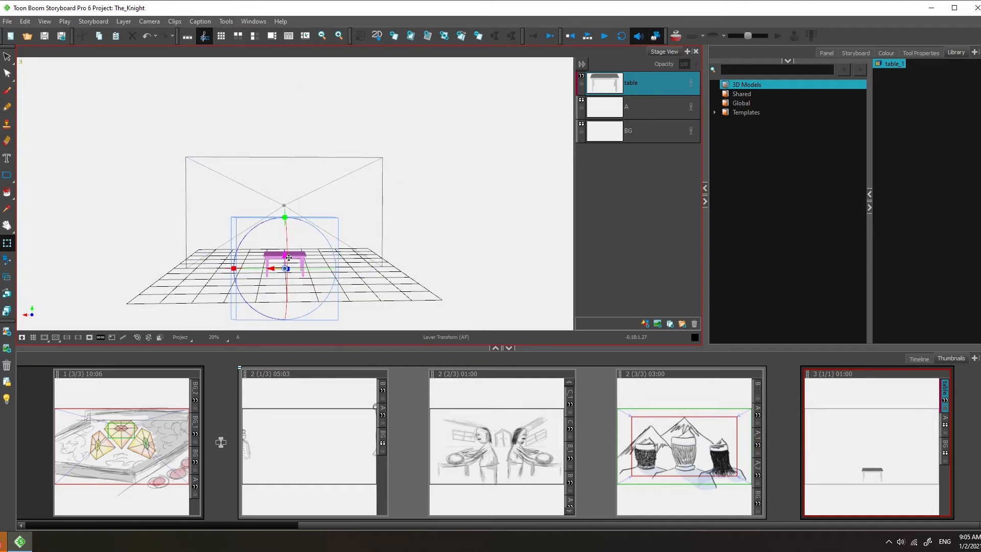
{"action": "left_click_drag", "start_coordinate": [285, 264], "coordinate": [447, 237], "text": "ctrl+alt"}
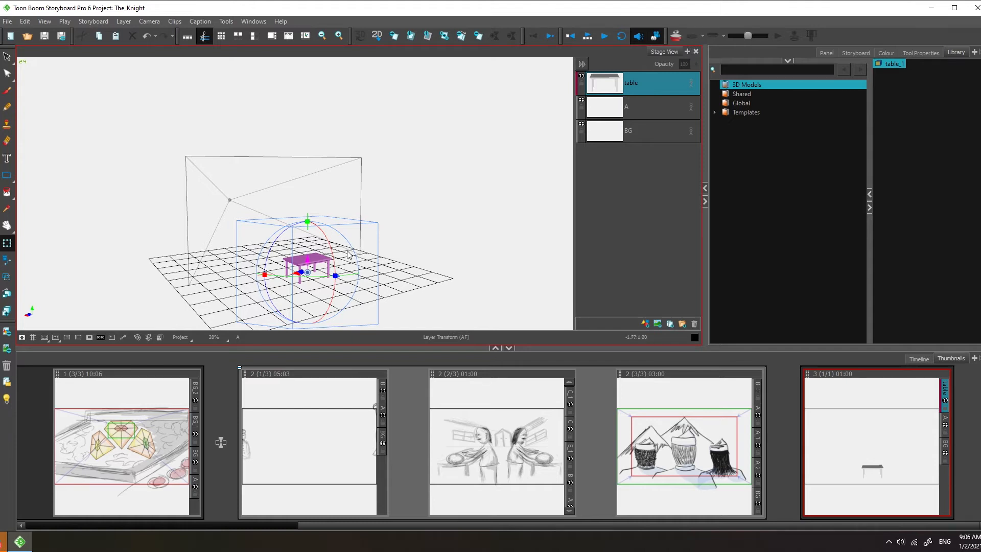
Step: Rotate the table model about its vertical axis
{"action": "left_click", "coordinate": [327, 255]}
{"action": "left_click", "coordinate": [309, 259]}
{"action": "key", "text": "n"}
{"action": "left_click_drag", "start_coordinate": [349, 261], "coordinate": [334, 282]}
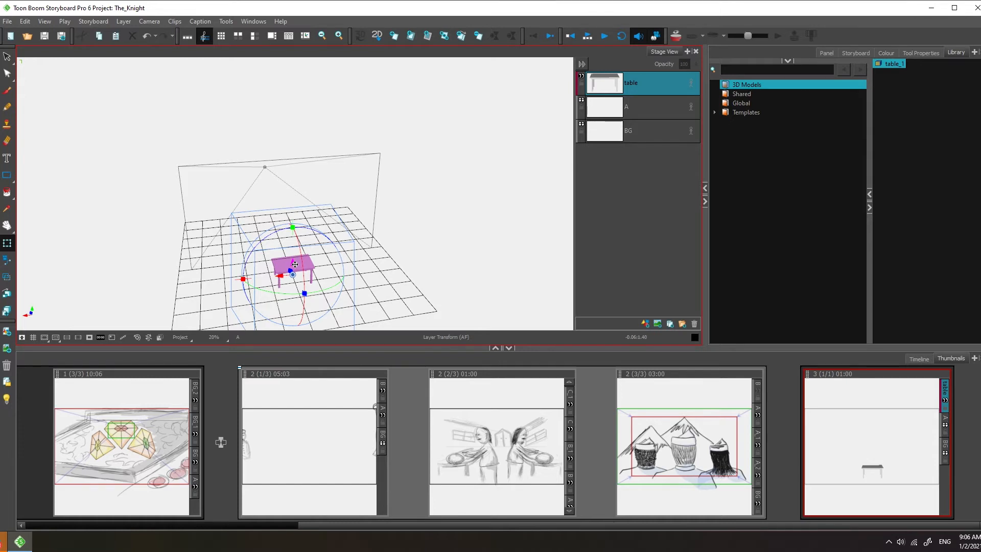
{"action": "left_click_drag", "start_coordinate": [292, 264], "coordinate": [309, 250]}
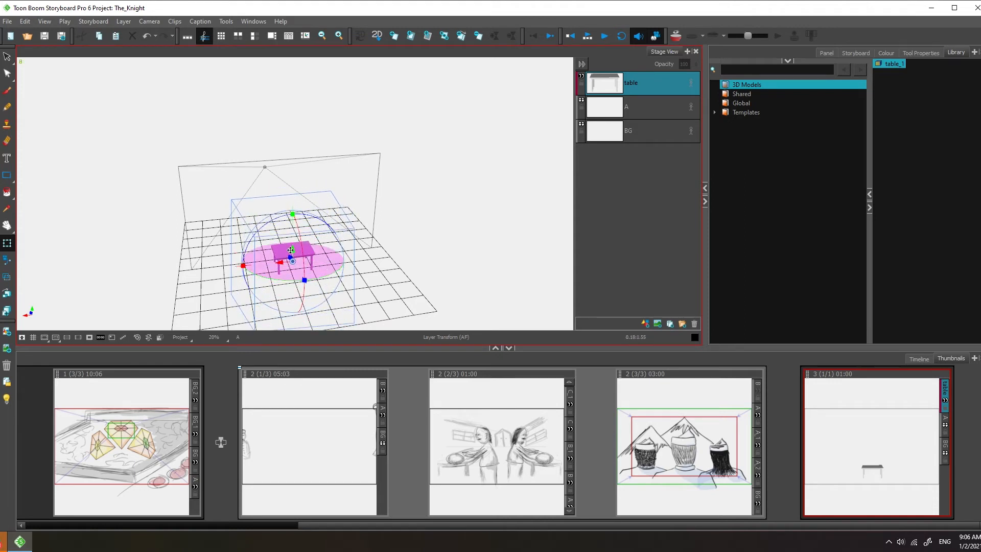
{"action": "mouse_move", "coordinate": [293, 252]}
{"action": "left_mouse_down"}
{"action": "mouse_move", "coordinate": [295, 228]}
{"action": "mouse_move", "coordinate": [298, 257]}
{"action": "left_mouse_up"}
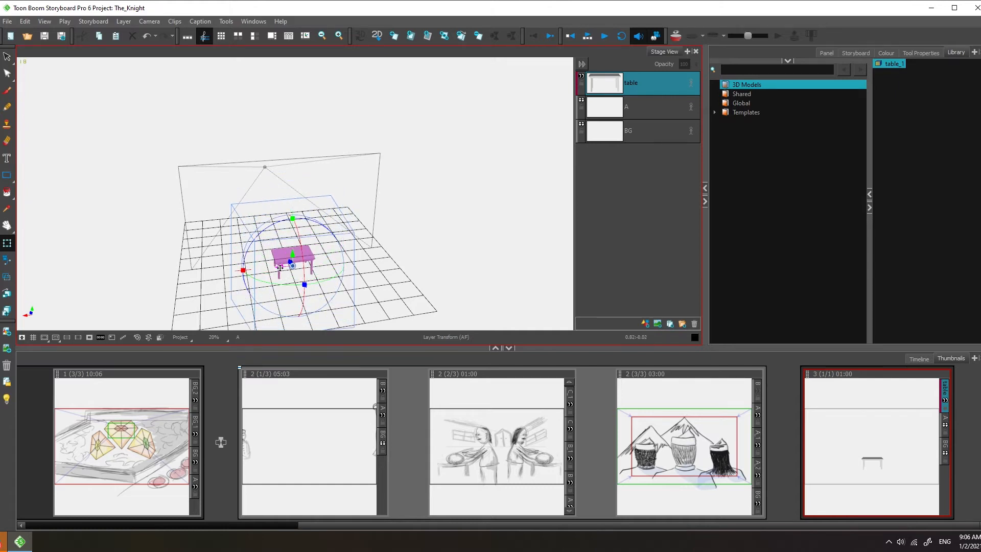
{"action": "left_click_drag", "start_coordinate": [280, 268], "coordinate": [393, 256]}
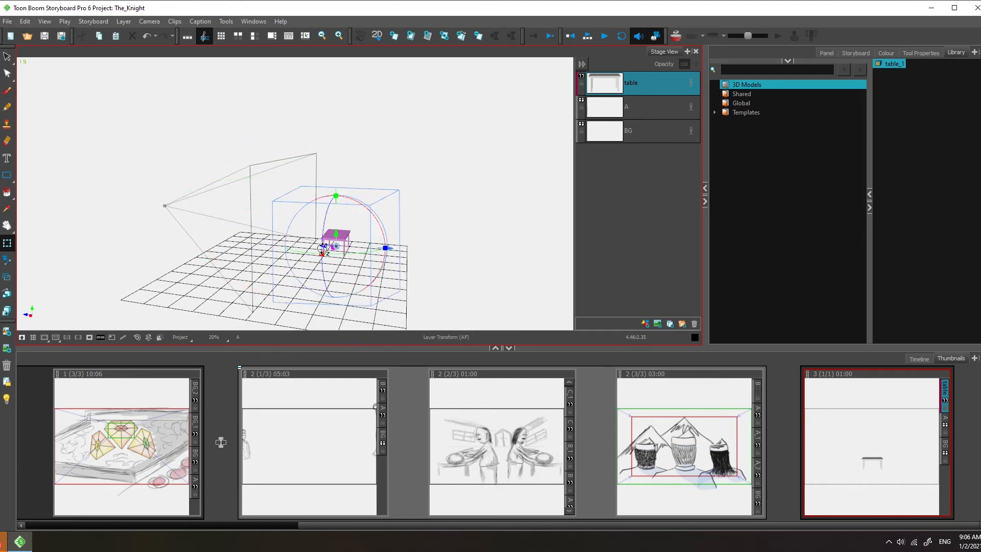
{"action": "left_click_drag", "start_coordinate": [411, 244], "coordinate": [338, 243]}
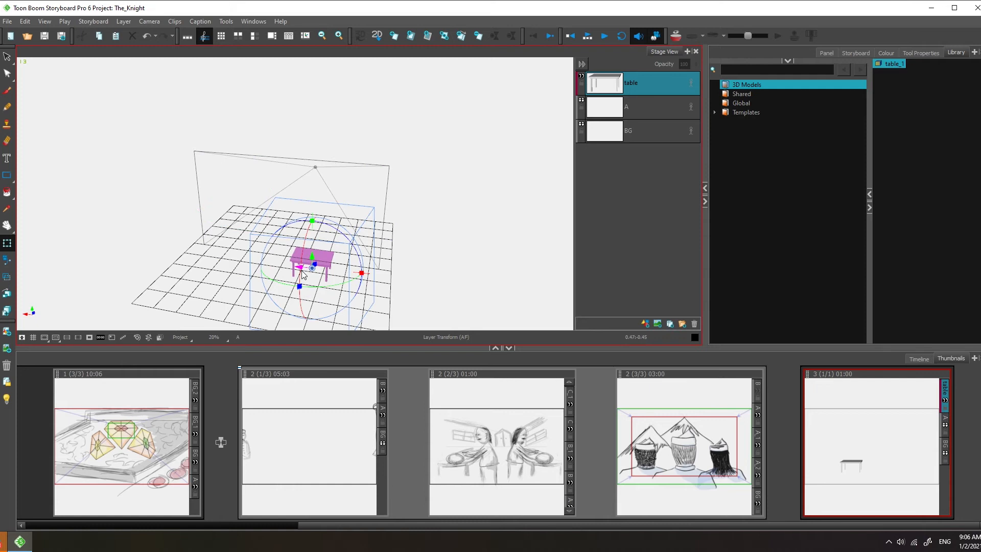
{"action": "left_click_drag", "start_coordinate": [302, 274], "coordinate": [265, 264]}
{"action": "key", "text": "ctrl+z"}
{"action": "left_click_drag", "start_coordinate": [366, 259], "coordinate": [342, 255]}
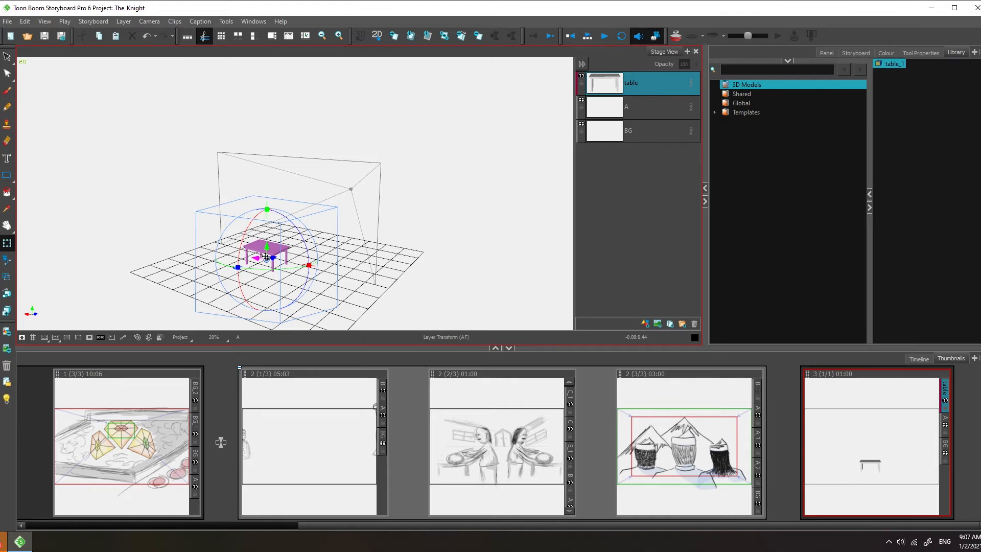
Step: Move the table model sideways with the Layer Transform tool
{"action": "scroll", "coordinate": [266, 256], "scroll_direction": "up", "scroll_amount": 5}
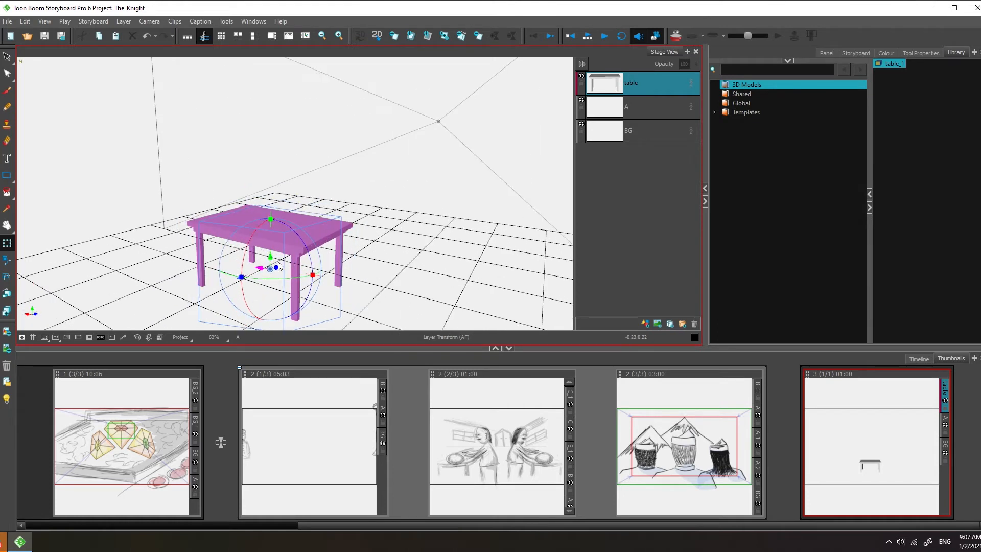
{"action": "scroll", "coordinate": [279, 265], "scroll_direction": "up", "scroll_amount": 2}
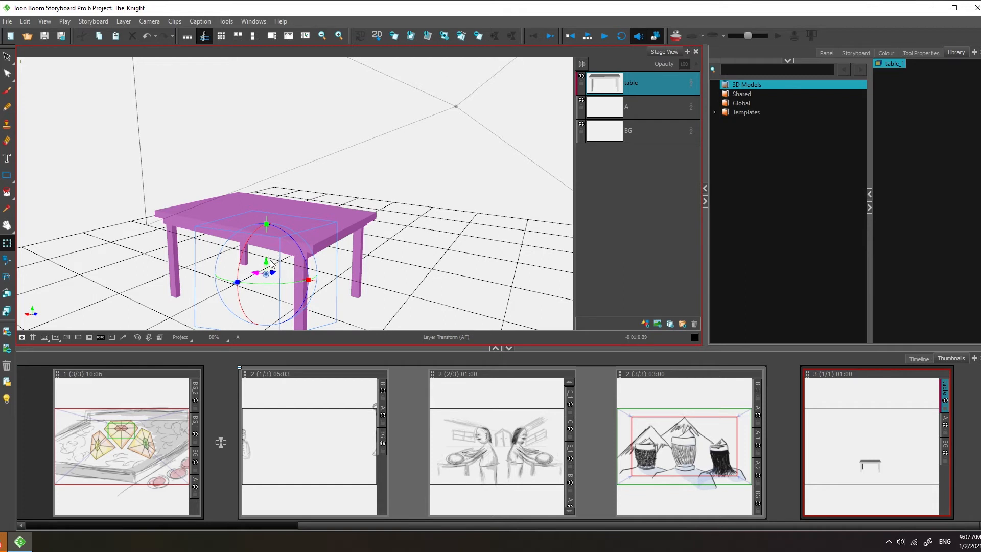
{"action": "left_click", "coordinate": [4, 246]}
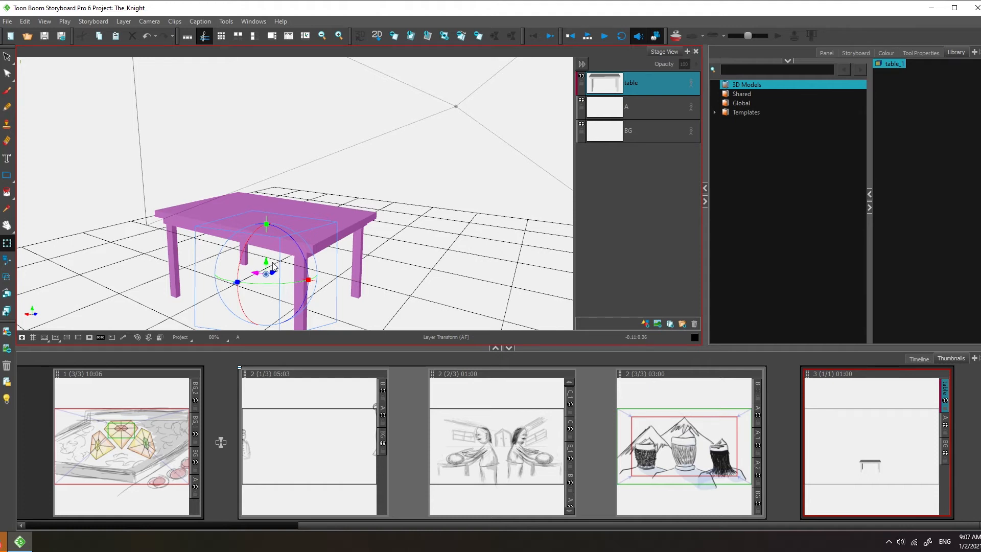
{"action": "left_click_drag", "start_coordinate": [264, 264], "coordinate": [314, 260]}
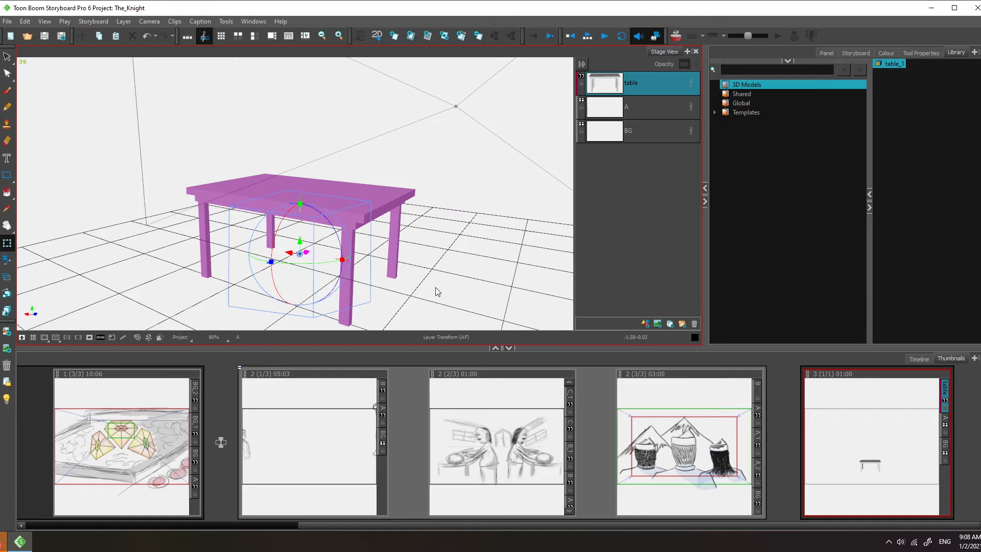
Step: Orbit around the 3D stage to inspect the table's placement on the grid
{"action": "scroll", "coordinate": [436, 289], "scroll_direction": "down", "scroll_amount": 4}
{"action": "key", "text": "space"}
{"action": "left_click_drag", "start_coordinate": [453, 289], "coordinate": [386, 245]}
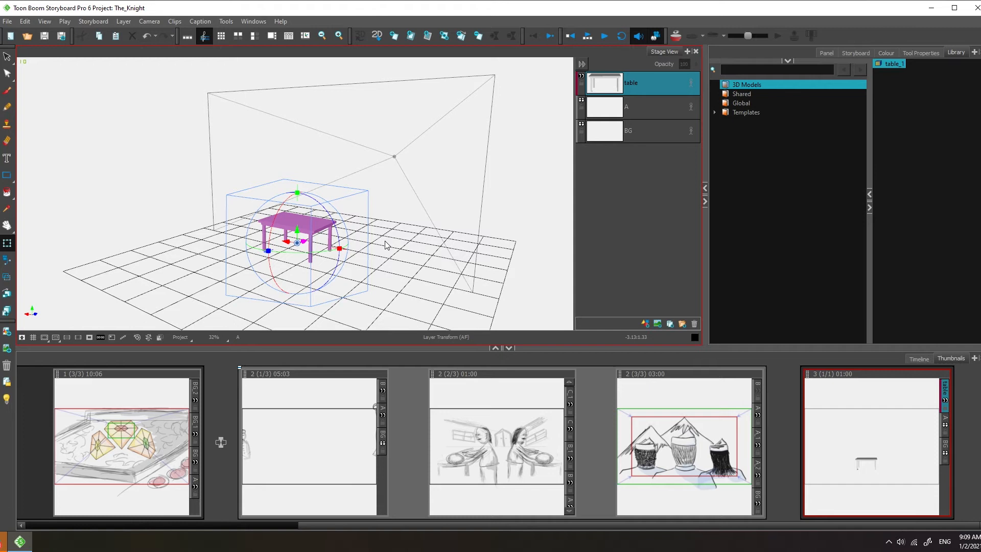
{"action": "left_click", "coordinate": [309, 260]}
{"action": "left_click_drag", "start_coordinate": [310, 254], "coordinate": [338, 249]}
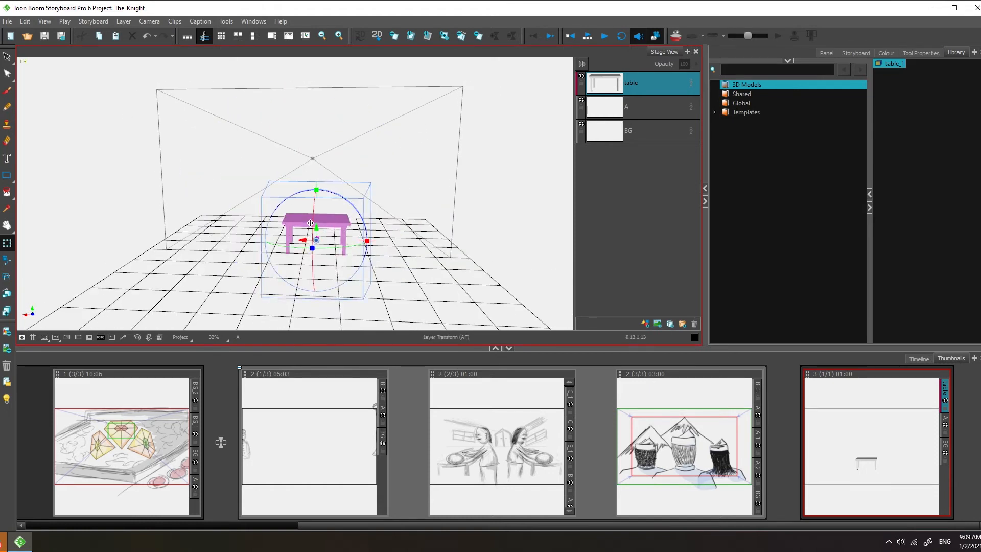
{"action": "left_click_drag", "start_coordinate": [432, 241], "coordinate": [424, 216]}
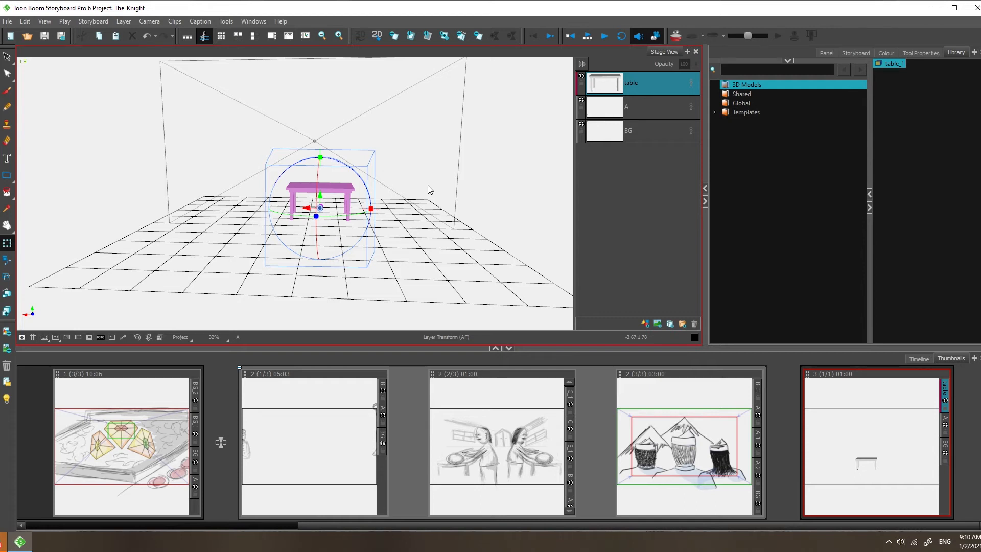
{"action": "left_click_drag", "start_coordinate": [277, 187], "coordinate": [349, 193]}
{"action": "left_click_drag", "start_coordinate": [200, 240], "coordinate": [99, 253]}
{"action": "left_click_drag", "start_coordinate": [226, 253], "coordinate": [140, 233]}
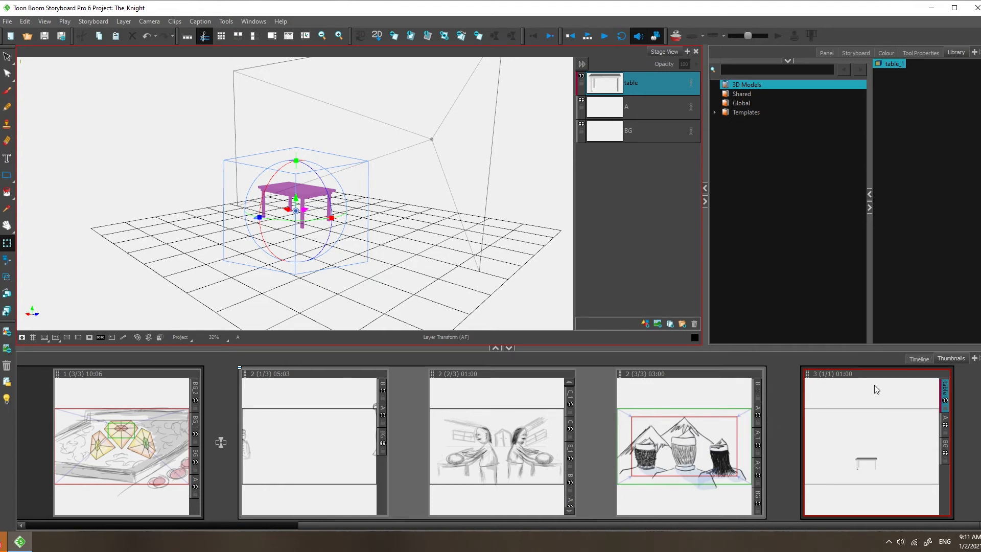
Step: Browse the panels of scene 2, ending on its third panel
{"action": "left_click", "coordinate": [691, 440]}
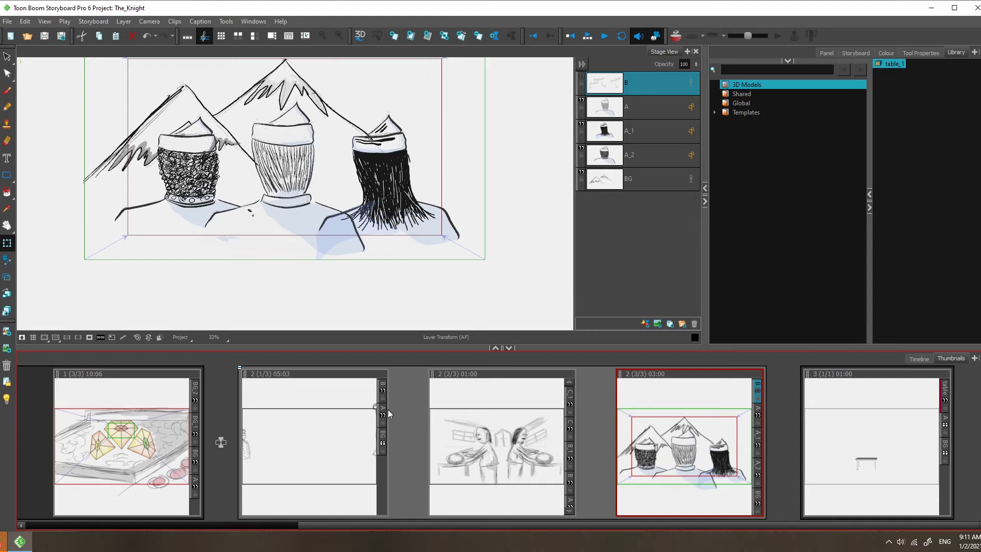
{"action": "scroll", "coordinate": [306, 207], "scroll_direction": "down", "scroll_amount": 2}
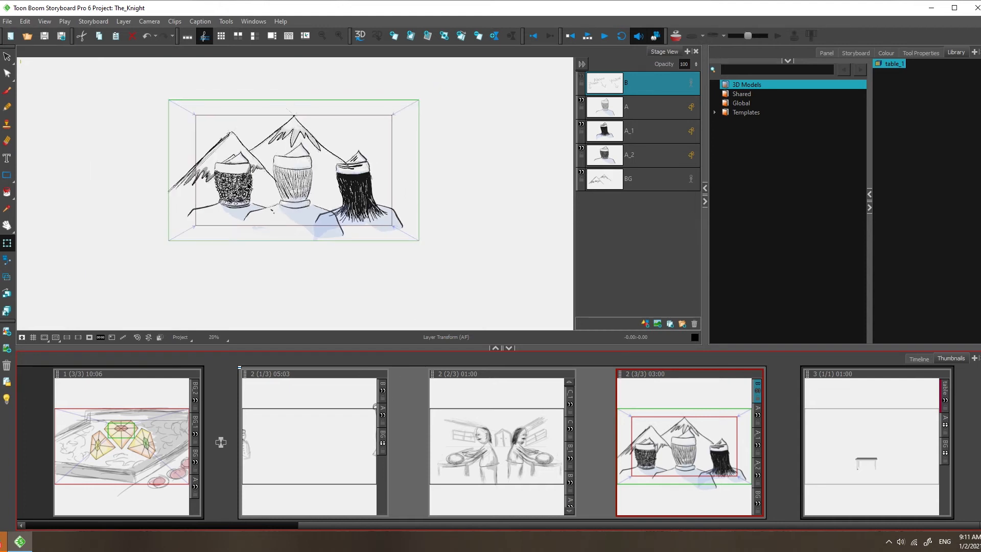
{"action": "scroll", "coordinate": [263, 190], "scroll_direction": "up", "scroll_amount": 3}
{"action": "mouse_move", "coordinate": [359, 237]}
{"action": "left_mouse_down"}
{"action": "mouse_move", "coordinate": [309, 193]}
{"action": "mouse_move", "coordinate": [323, 199]}
{"action": "left_mouse_up"}
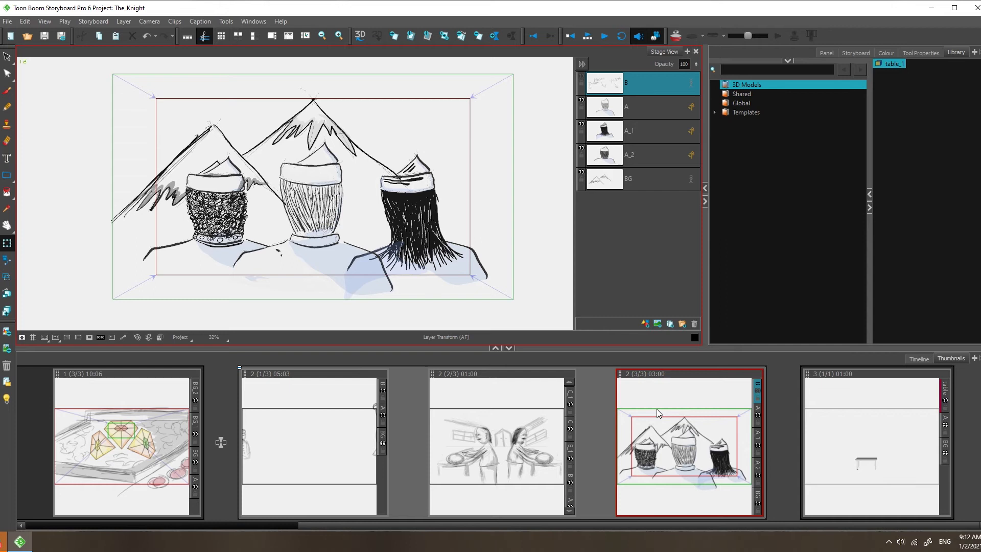
{"action": "left_click", "coordinate": [333, 406]}
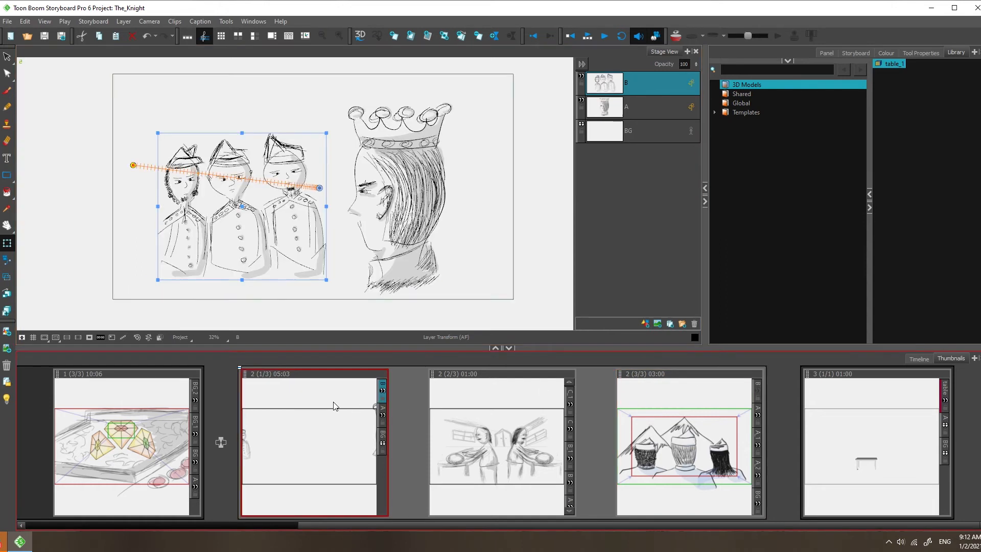
{"action": "left_click", "coordinate": [494, 438]}
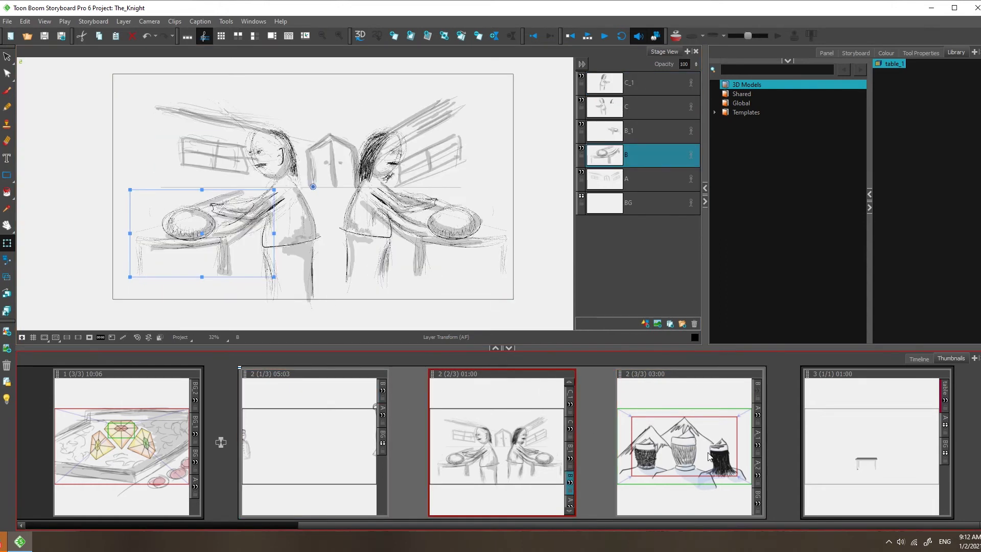
{"action": "key", "text": "Right"}
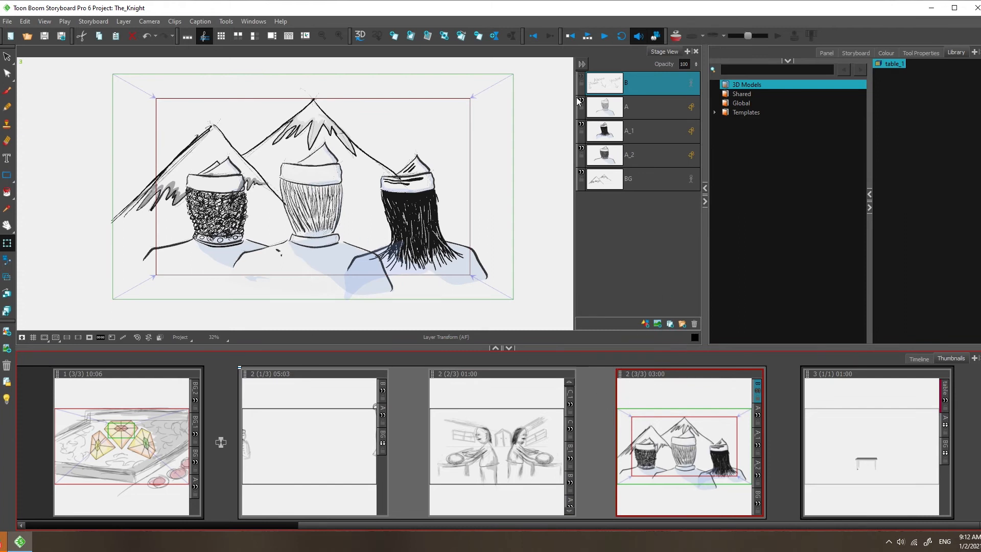
Step: Enable 3D for the current scene and select the A_1 character layer in the stage
{"action": "left_click", "coordinate": [586, 39]}
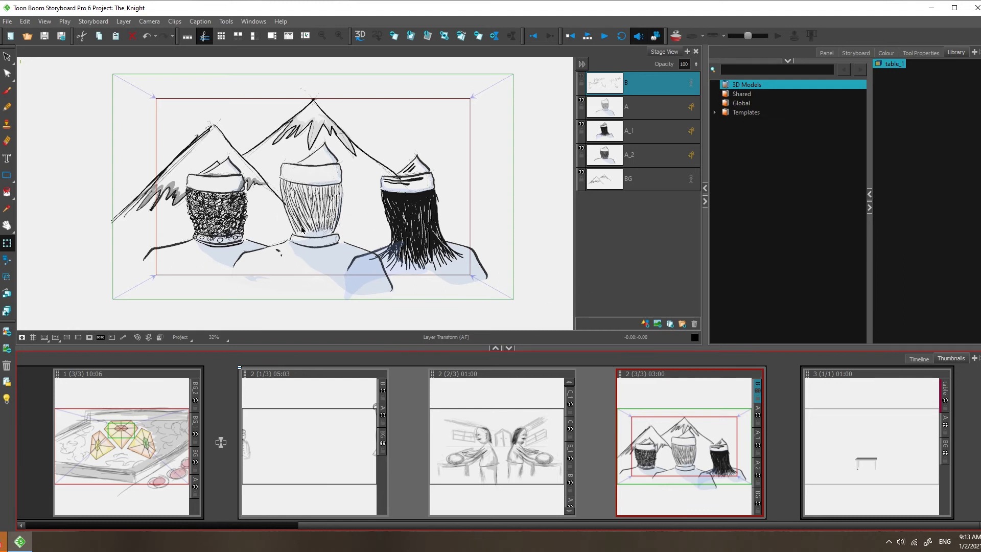
{"action": "left_click", "coordinate": [360, 35]}
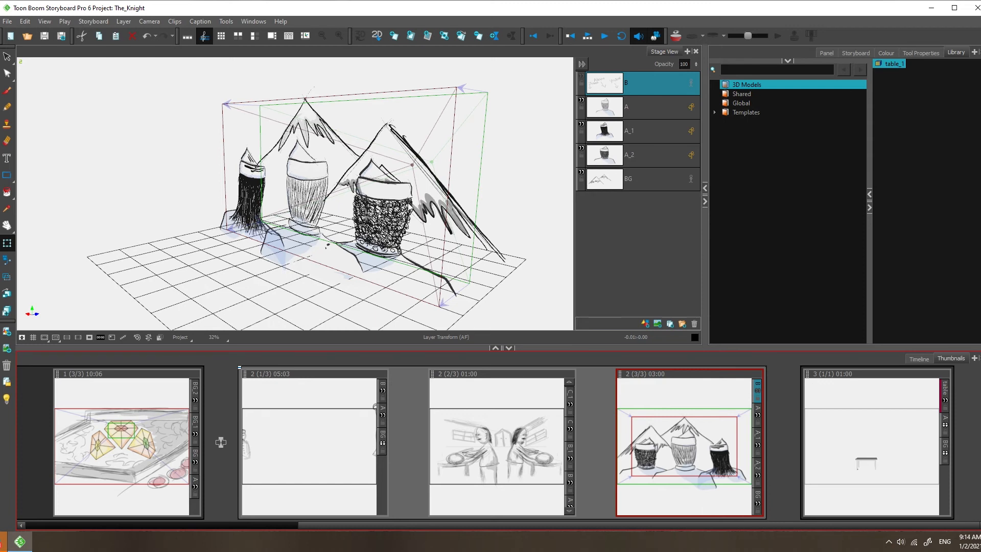
{"action": "mouse_move", "coordinate": [440, 182]}
{"action": "left_mouse_down"}
{"action": "mouse_move", "coordinate": [372, 186]}
{"action": "mouse_move", "coordinate": [531, 190]}
{"action": "mouse_move", "coordinate": [475, 168]}
{"action": "mouse_move", "coordinate": [471, 117]}
{"action": "mouse_move", "coordinate": [469, 164]}
{"action": "mouse_move", "coordinate": [519, 188]}
{"action": "mouse_move", "coordinate": [547, 189]}
{"action": "mouse_move", "coordinate": [490, 179]}
{"action": "mouse_move", "coordinate": [488, 162]}
{"action": "mouse_move", "coordinate": [495, 175]}
{"action": "mouse_move", "coordinate": [534, 178]}
{"action": "left_mouse_up"}
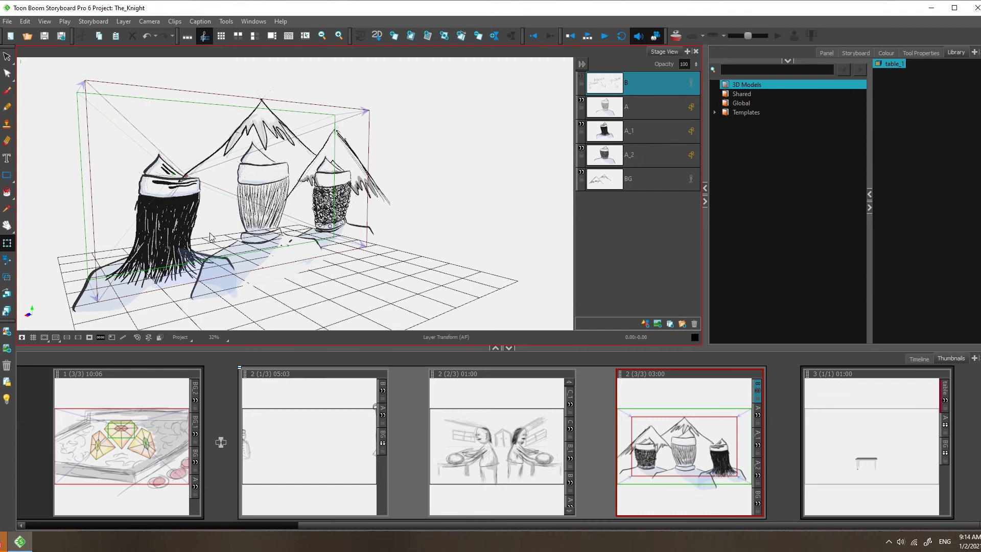
{"action": "left_click_drag", "start_coordinate": [208, 176], "coordinate": [372, 181]}
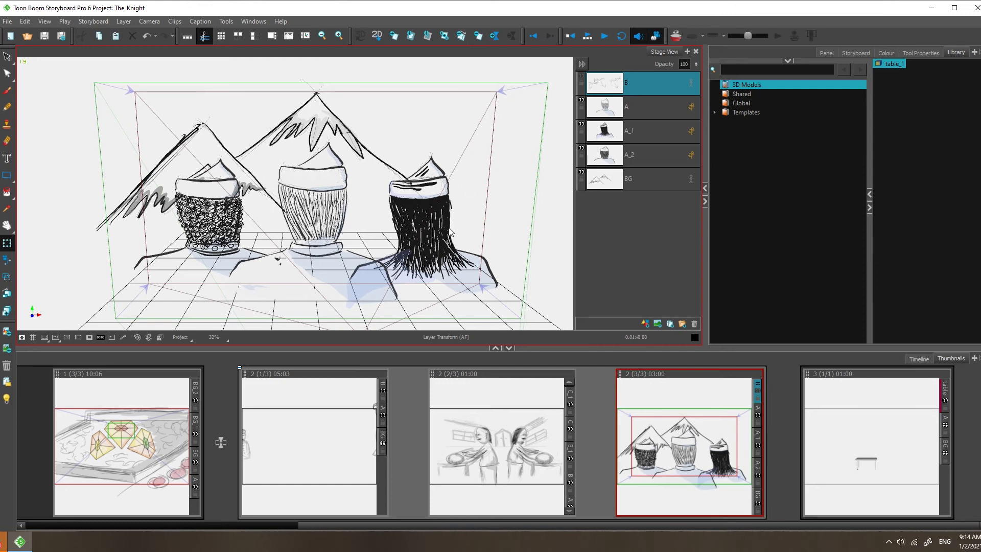
{"action": "left_click_drag", "start_coordinate": [466, 189], "coordinate": [416, 182]}
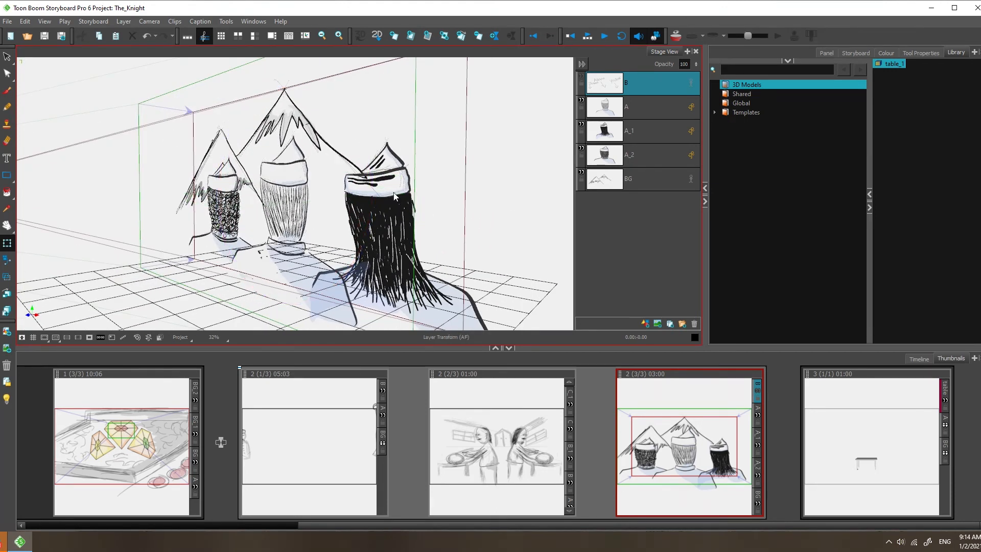
{"action": "left_click", "coordinate": [656, 133]}
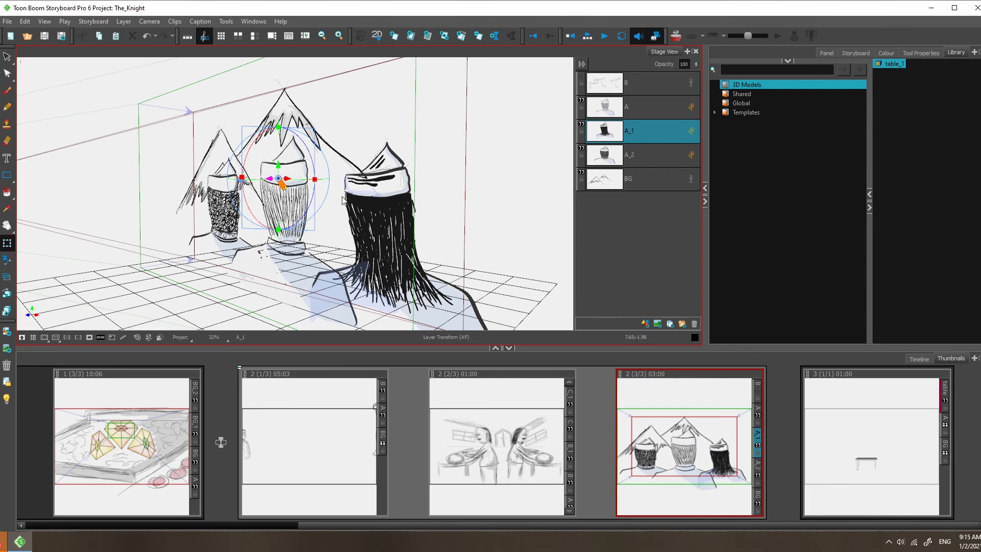
Step: Shift the A_1 character layer within the 3D space and orbit the stage to check its depth
{"action": "left_click_drag", "start_coordinate": [287, 179], "coordinate": [336, 177]}
{"action": "left_click_drag", "start_coordinate": [530, 195], "coordinate": [491, 194]}
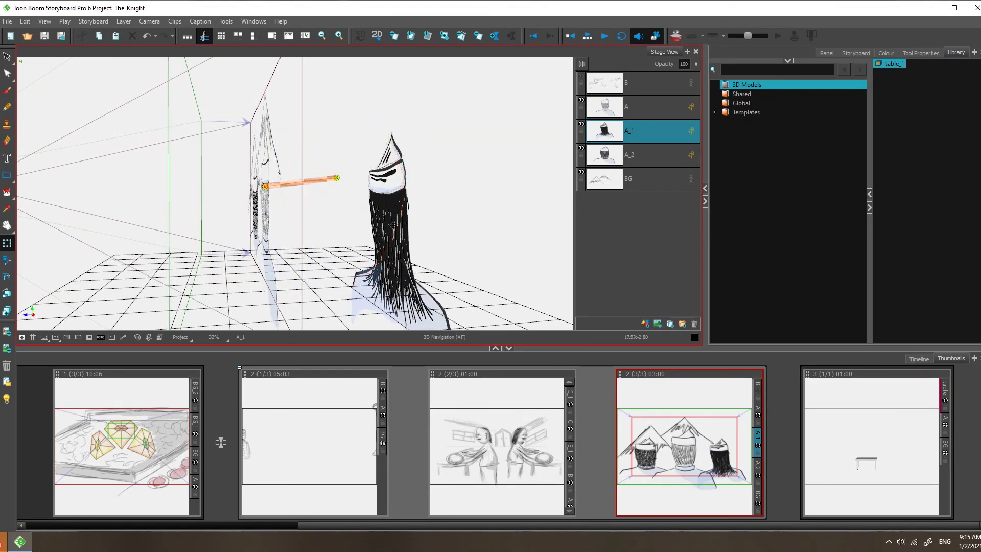
{"action": "left_click_drag", "start_coordinate": [367, 219], "coordinate": [301, 220]}
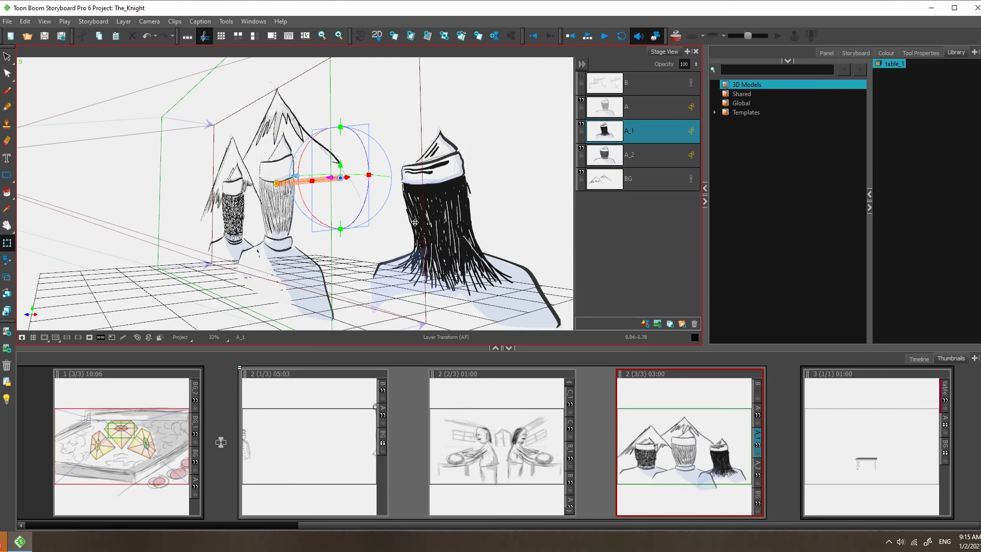
{"action": "left_click_drag", "start_coordinate": [385, 221], "coordinate": [457, 240]}
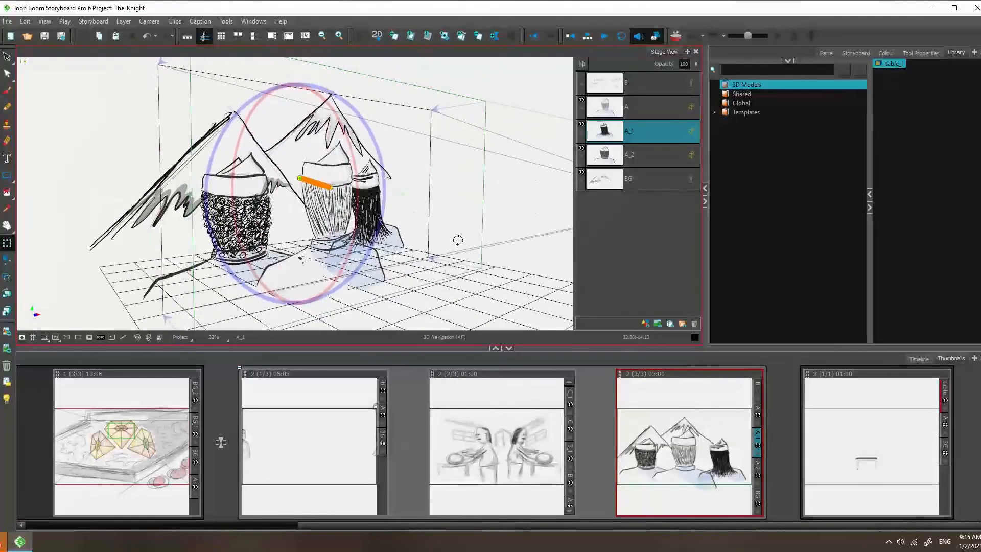
Step: Select the A_2 character layer and reposition it in 3D space, orbiting to check its placement
{"action": "left_click", "coordinate": [633, 162]}
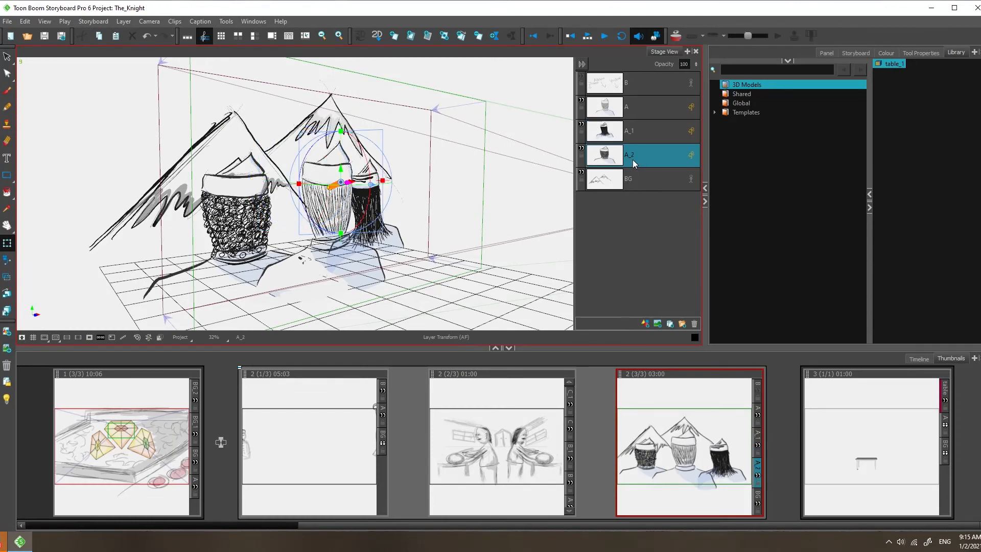
{"action": "left_click_drag", "start_coordinate": [316, 239], "coordinate": [327, 184]}
{"action": "left_click_drag", "start_coordinate": [460, 212], "coordinate": [422, 245]}
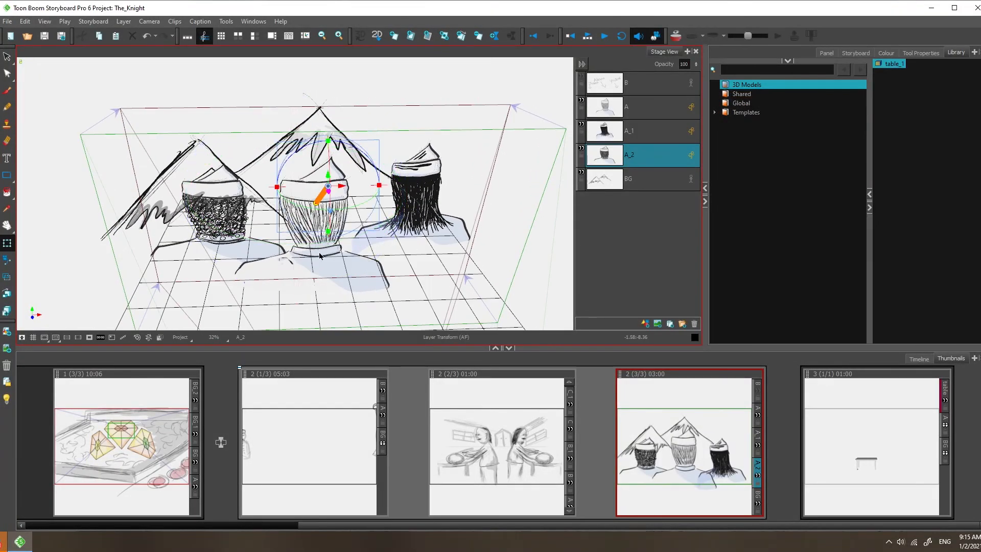
{"action": "left_click", "coordinate": [587, 35]}
{"action": "mouse_move", "coordinate": [392, 219]}
{"action": "left_mouse_down"}
{"action": "mouse_move", "coordinate": [366, 223]}
{"action": "mouse_move", "coordinate": [394, 205]}
{"action": "left_mouse_up"}
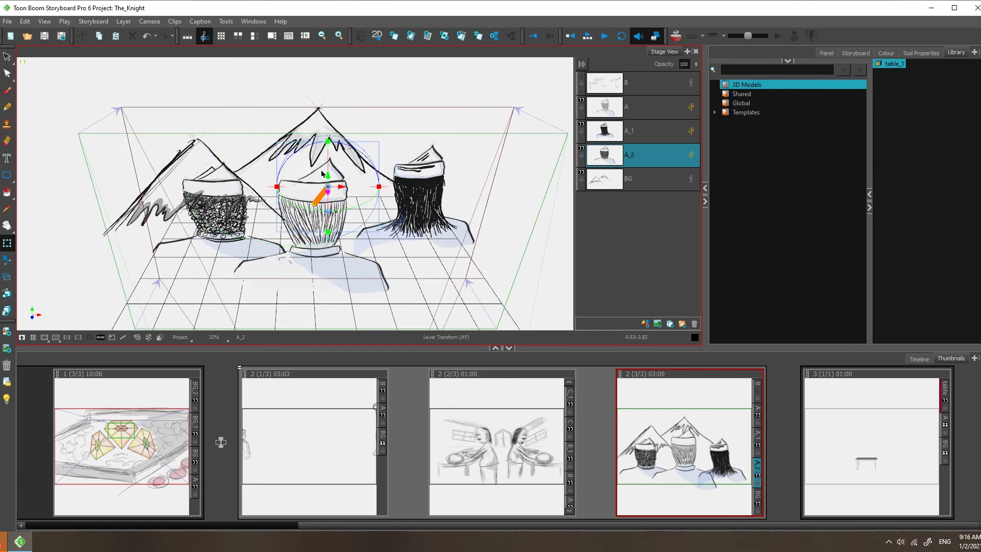
{"action": "left_click_drag", "start_coordinate": [360, 266], "coordinate": [348, 246]}
Step: Select the BG mountain layer and move it back and sideways behind the characters in 3D space
{"action": "left_click", "coordinate": [637, 176]}
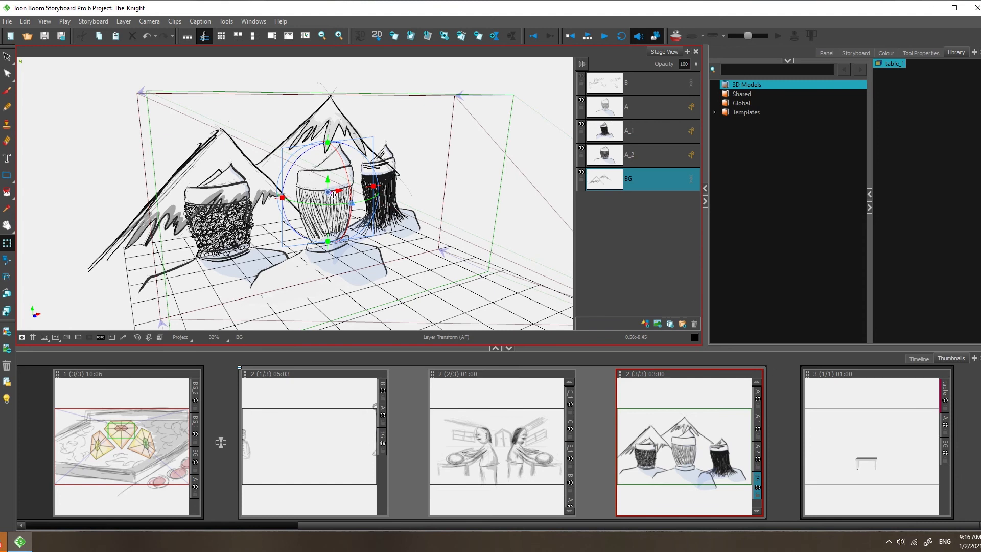
{"action": "left_click", "coordinate": [349, 203]}
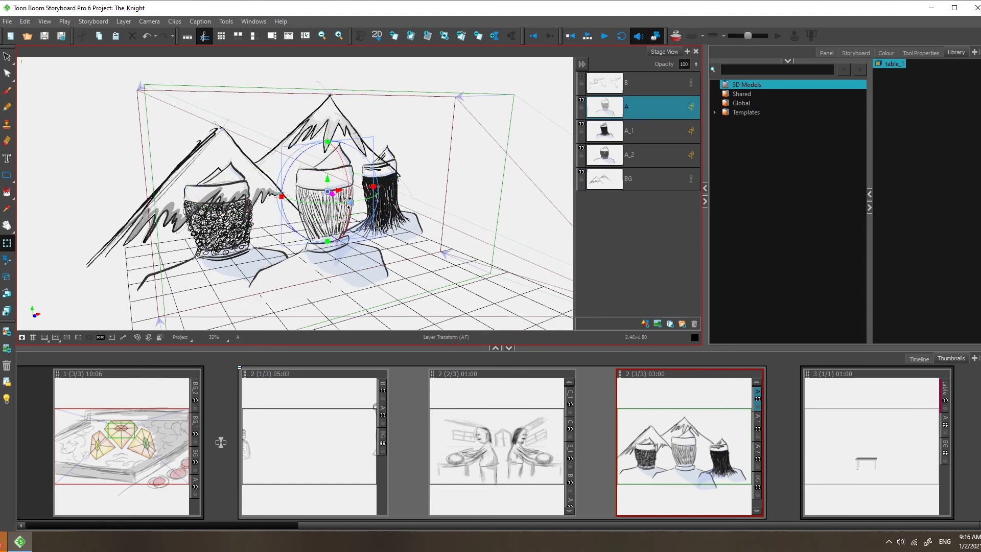
{"action": "left_click_drag", "start_coordinate": [290, 198], "coordinate": [454, 199]}
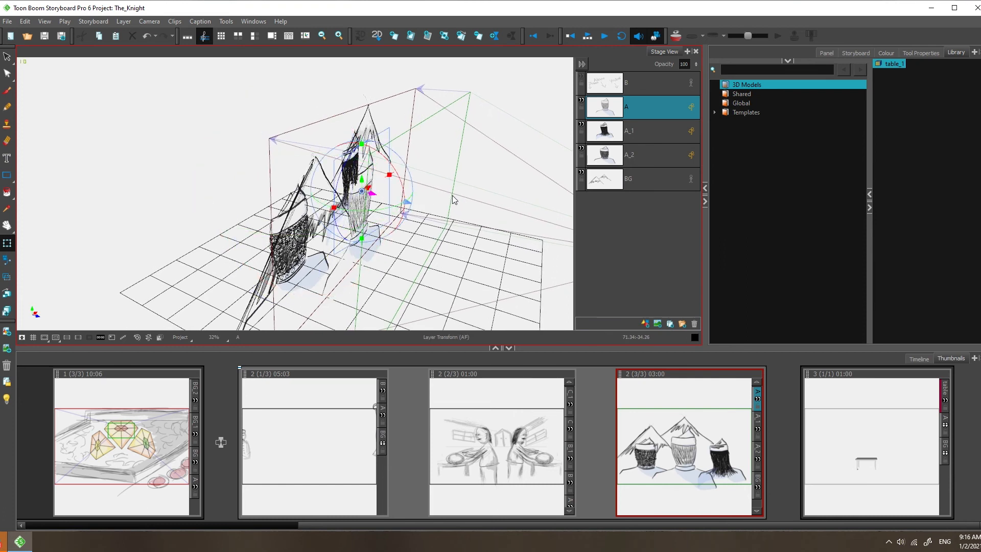
{"action": "left_click", "coordinate": [650, 182]}
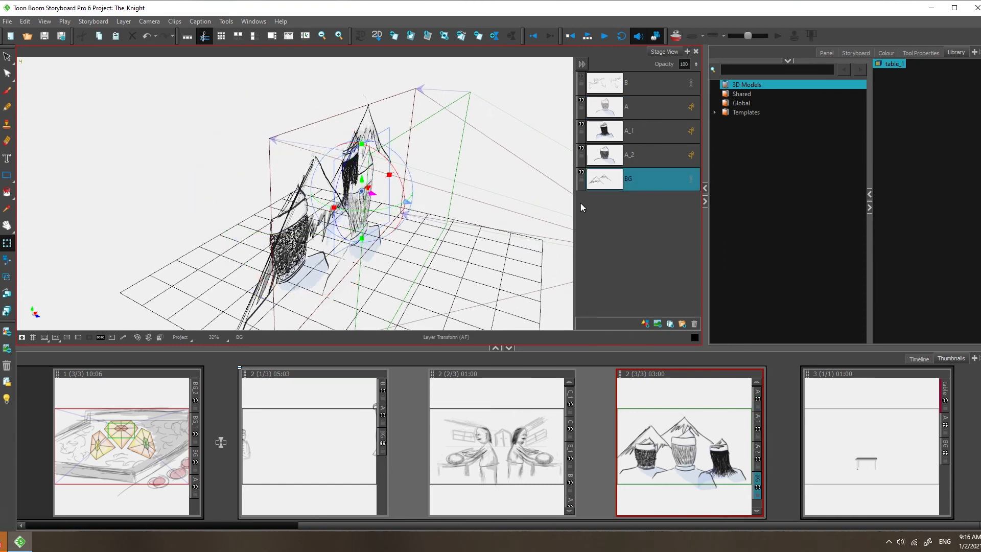
{"action": "left_click_drag", "start_coordinate": [371, 195], "coordinate": [287, 186]}
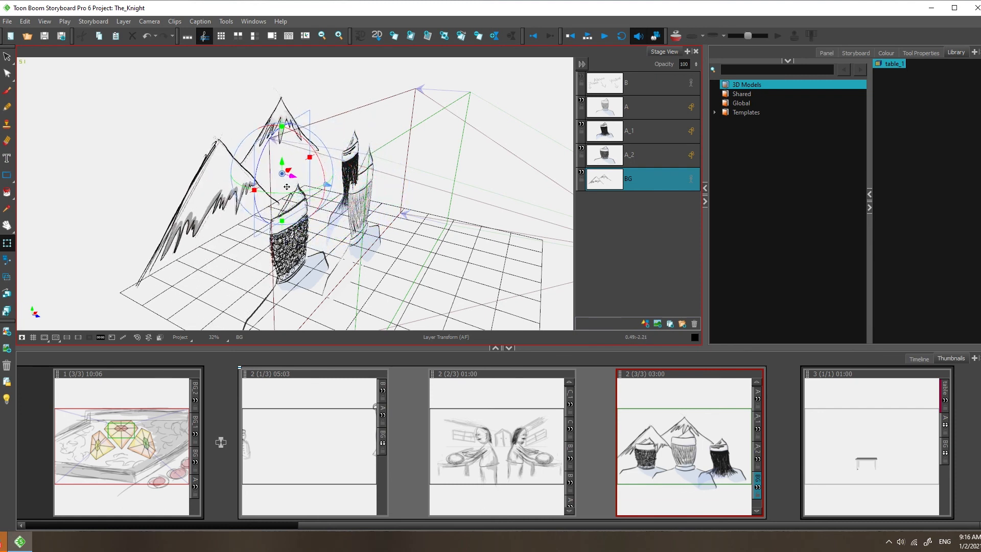
{"action": "left_click_drag", "start_coordinate": [332, 215], "coordinate": [255, 237]}
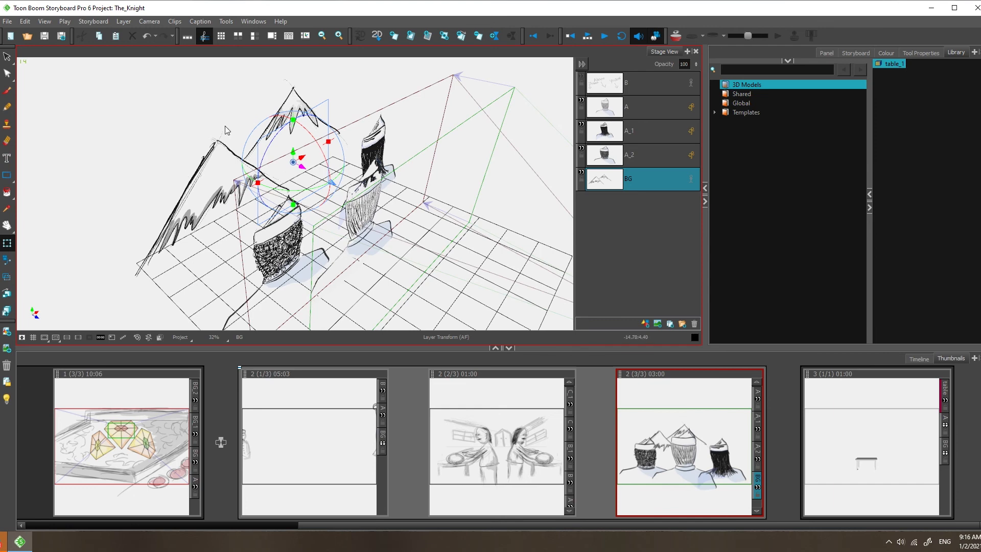
Step: Orbit around the 3D stage to inspect the arrangement of the characters and mountain background
{"action": "left_click_drag", "start_coordinate": [450, 179], "coordinate": [372, 160]}
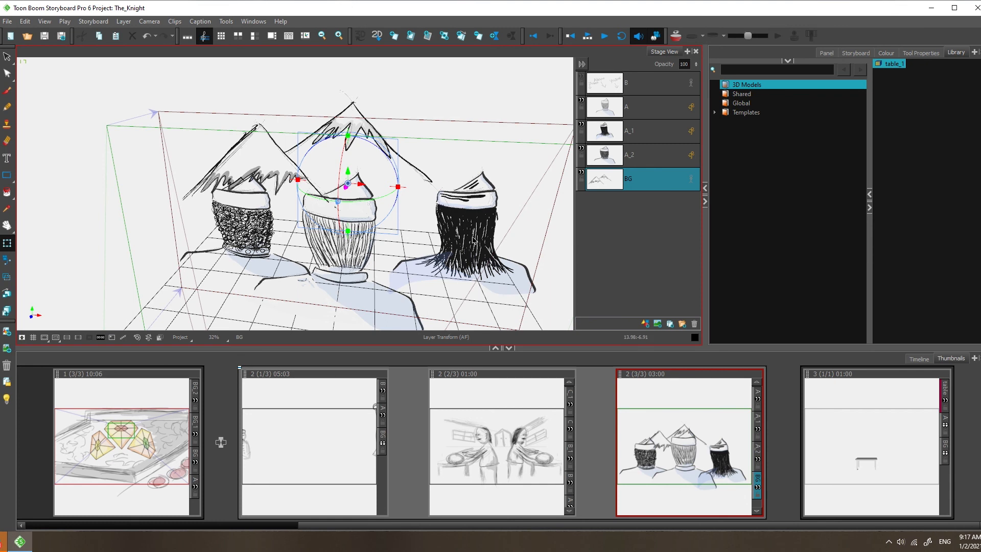
{"action": "left_click_drag", "start_coordinate": [298, 168], "coordinate": [252, 141]}
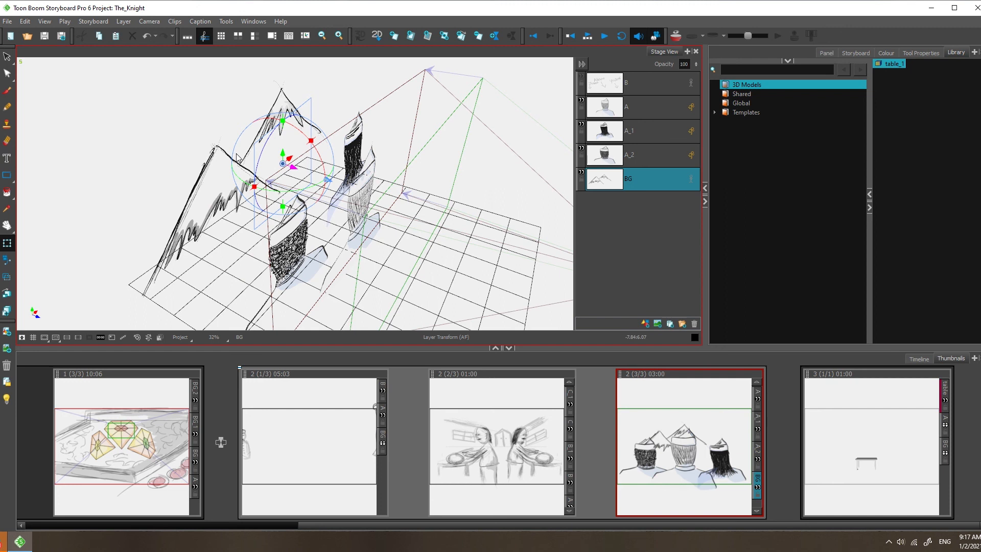
{"action": "left_click_drag", "start_coordinate": [255, 183], "coordinate": [306, 127]}
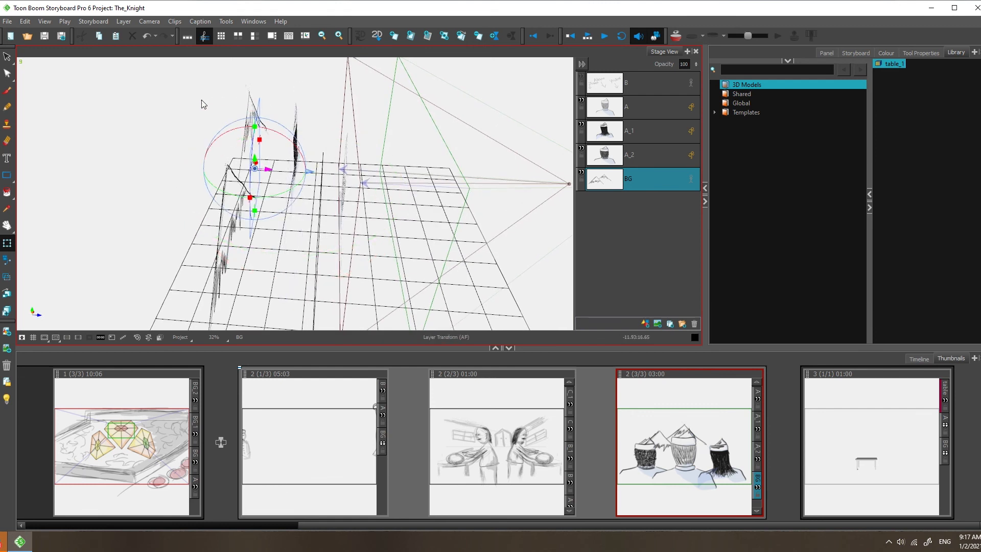
{"action": "left_click_drag", "start_coordinate": [403, 197], "coordinate": [316, 175]}
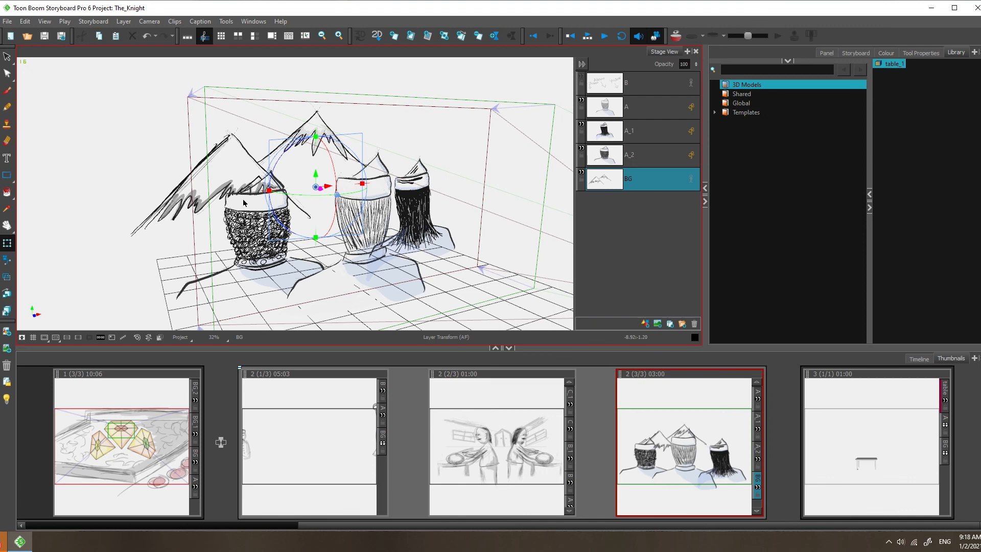
{"action": "left_click", "coordinate": [289, 220]}
{"action": "left_click_drag", "start_coordinate": [230, 204], "coordinate": [642, 210]}
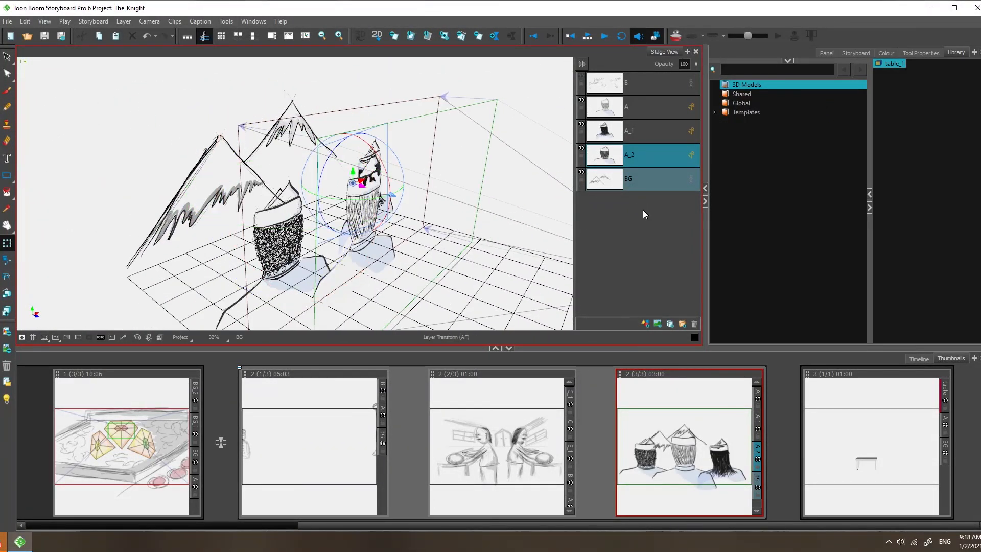